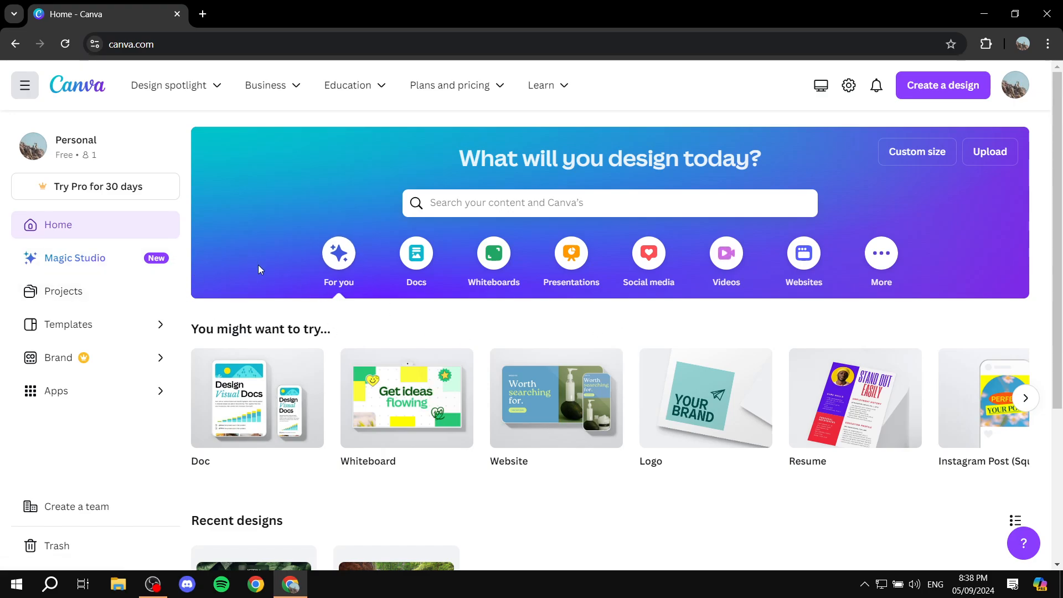
- Open the ExplainSpace website design from the projects and switch it to editing
left_click(118, 292)
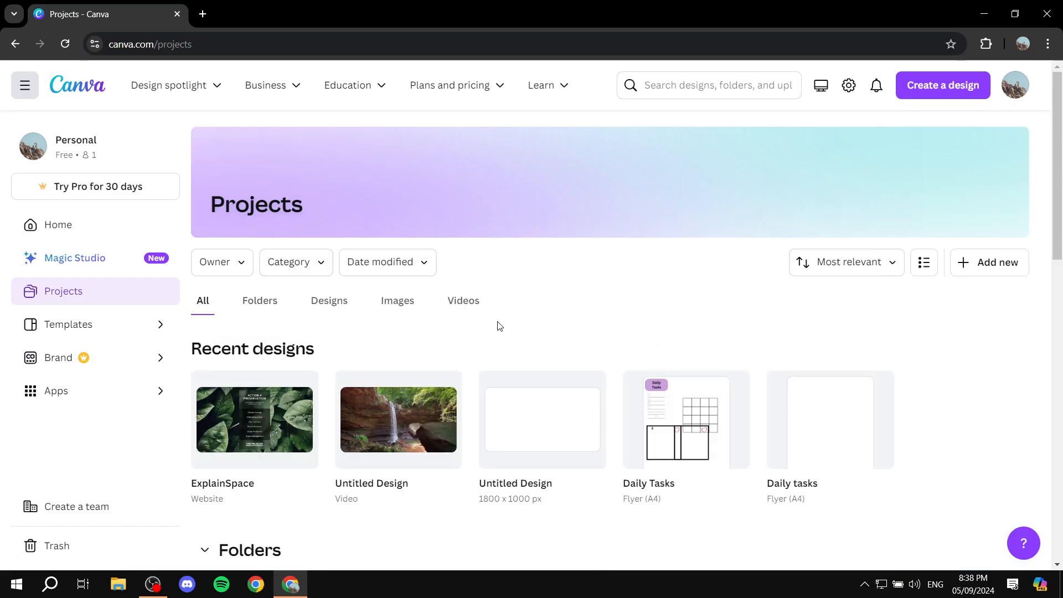
left_click(292, 427)
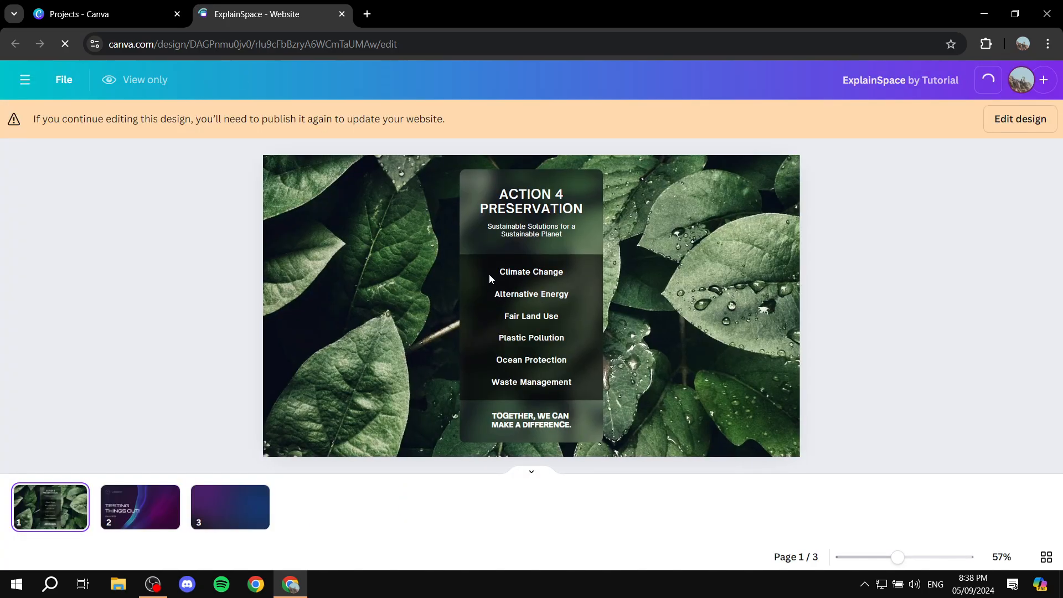
left_click(1020, 118)
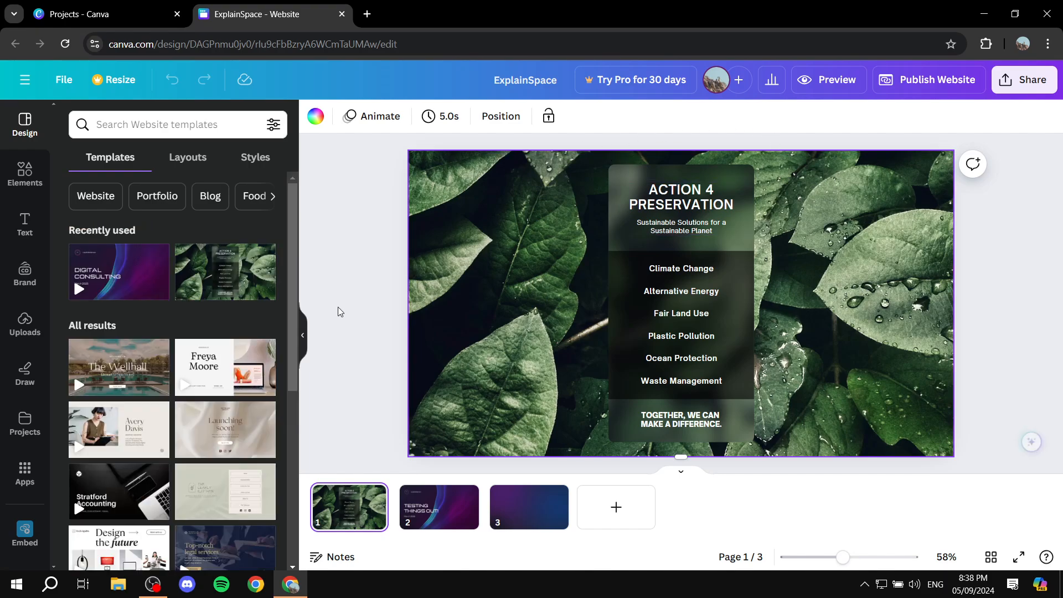
- Give the first page of the website the title "Home Page"
left_click(25, 174)
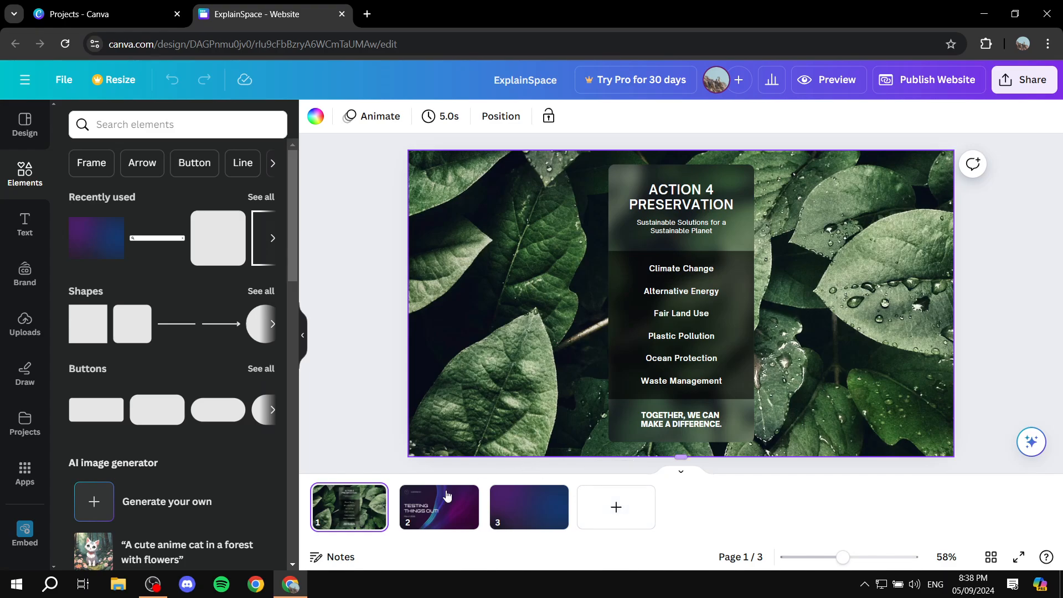
left_click(374, 494)
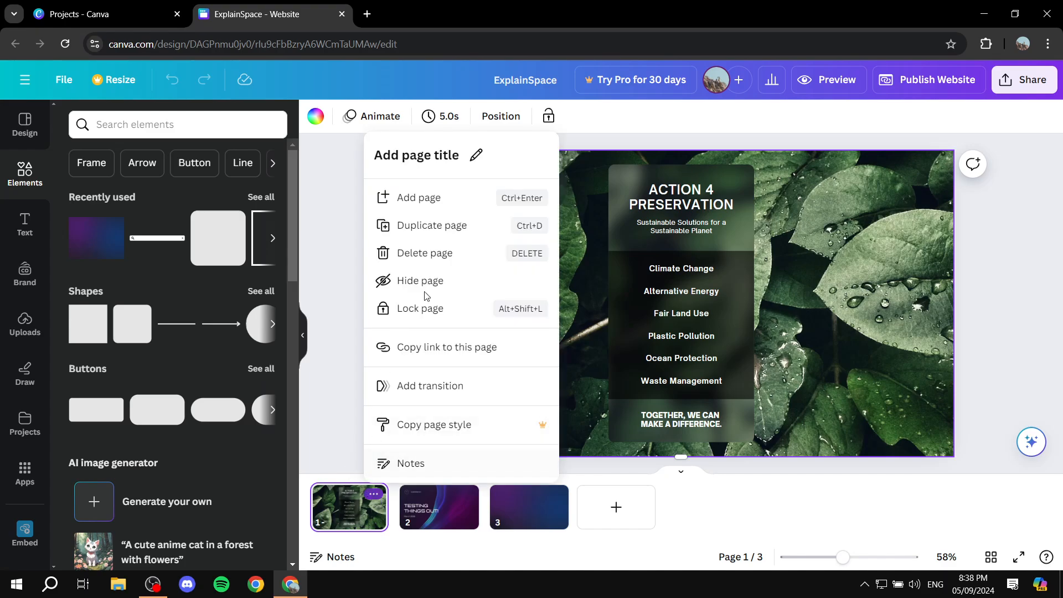
left_click(474, 162)
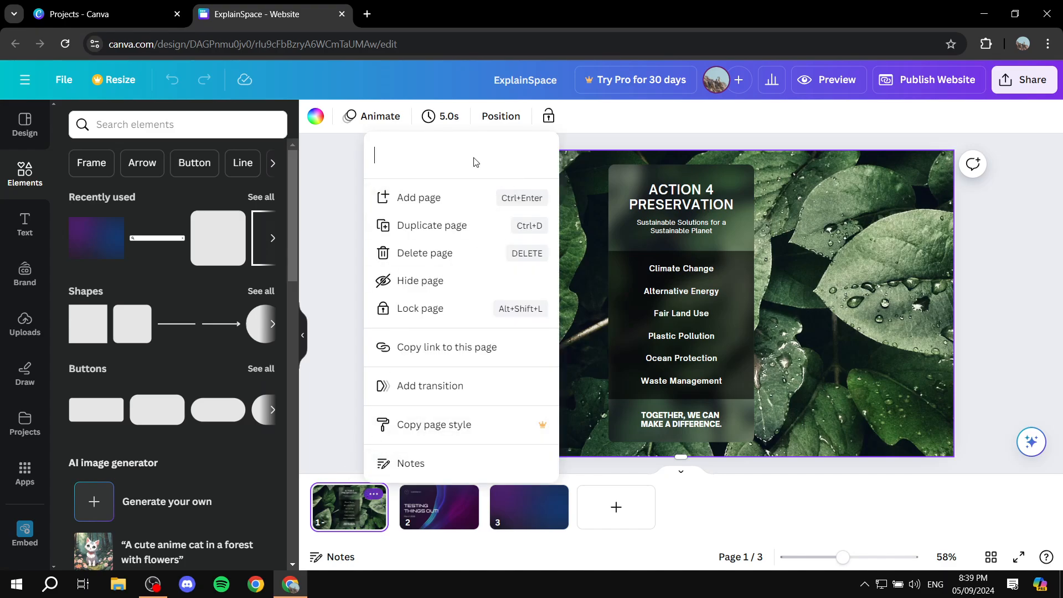
type("Home Page")
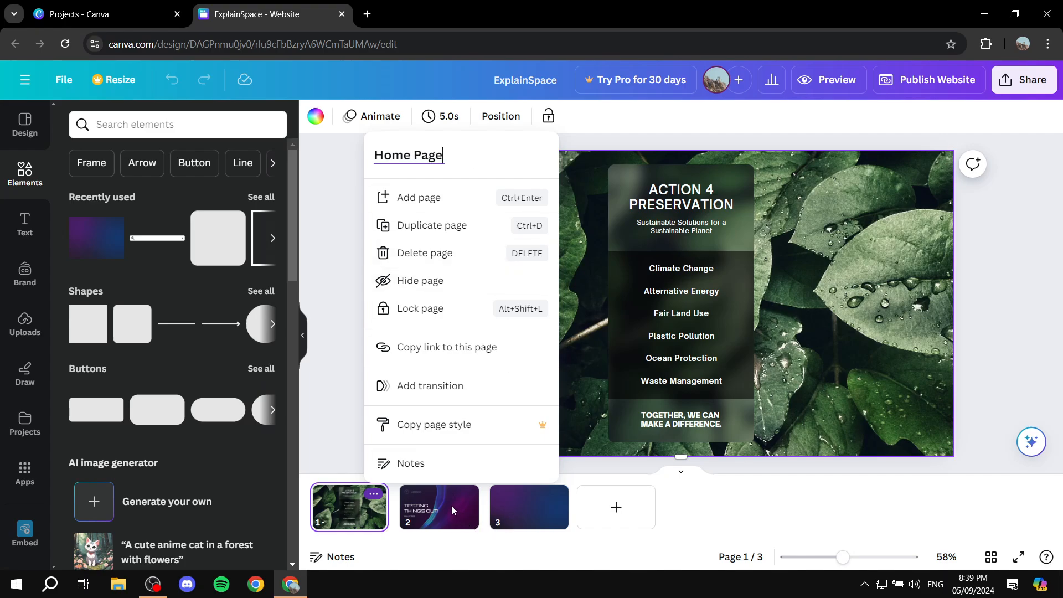
key("Return")
- Give the second page the title "Contact Us"
left_click(464, 493)
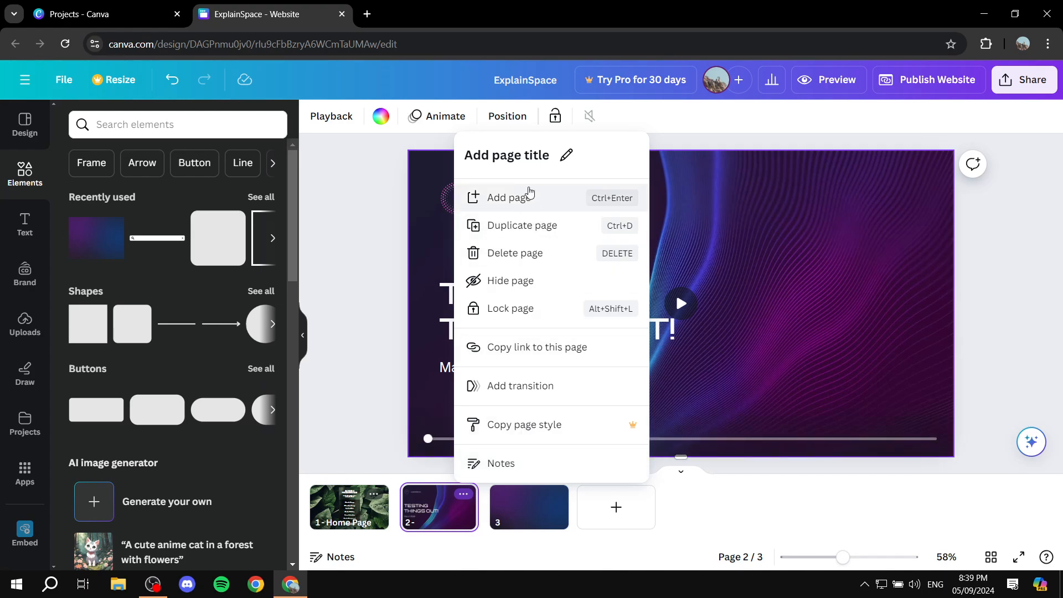
left_click(566, 157)
type("C")
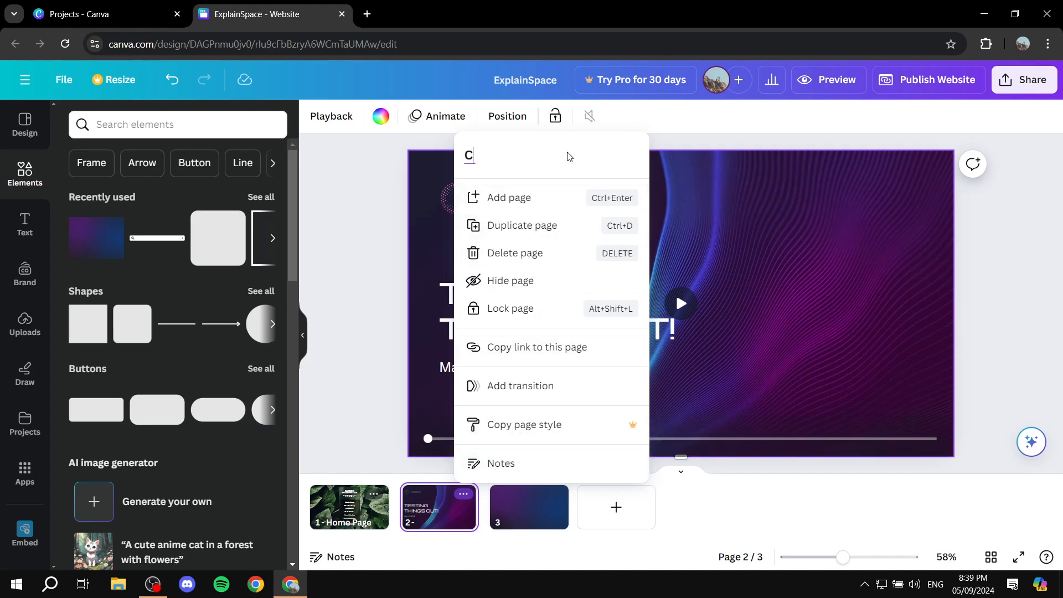
type("ontact Us")
key("Return")
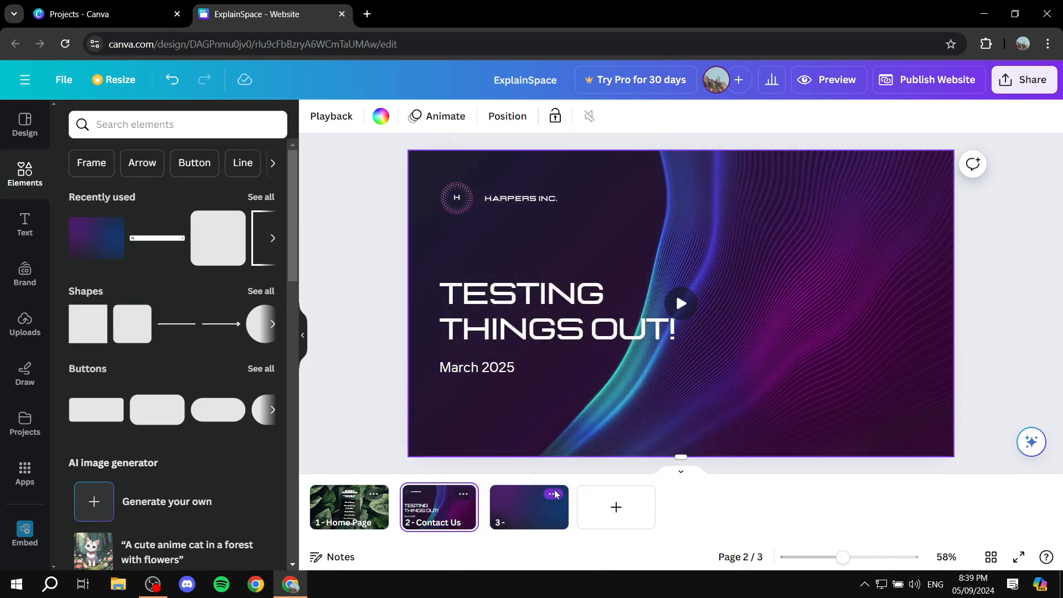
- Give the third page the title "About Me"
left_click(552, 494)
left_click(658, 155)
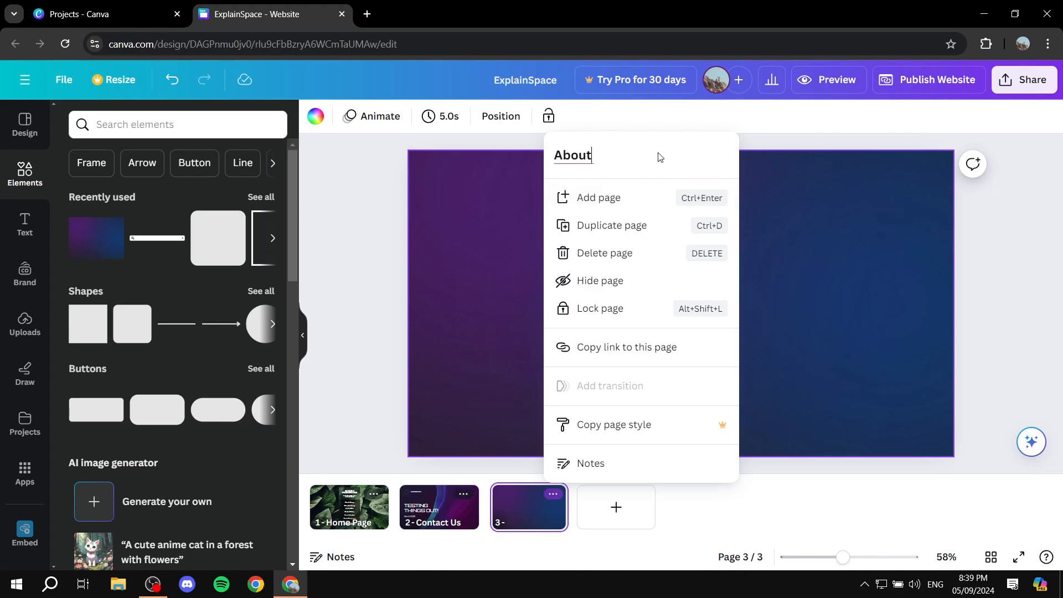
type("About Me")
key("Return")
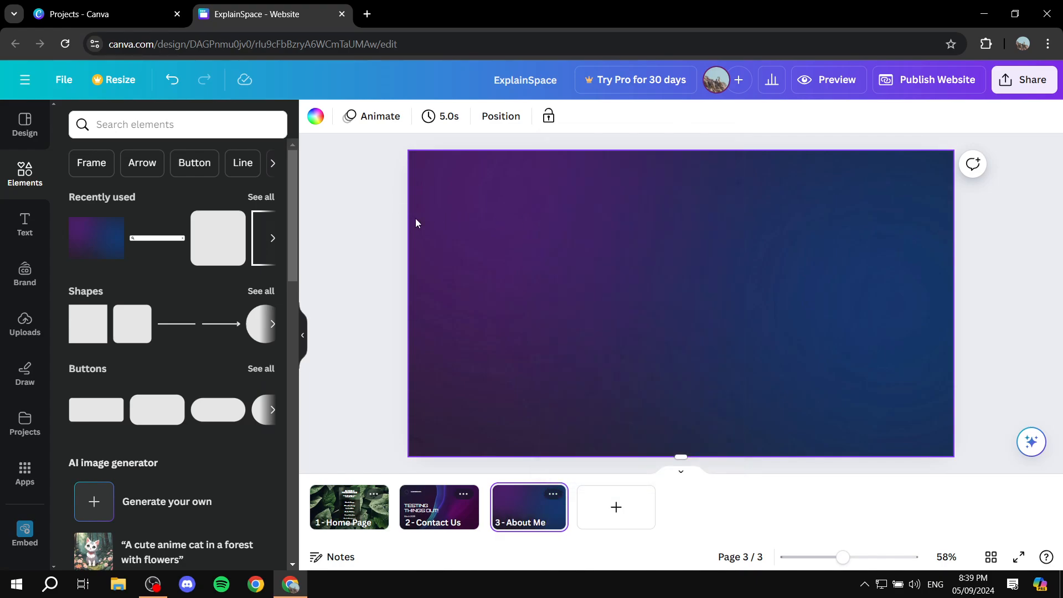
- Add a subheading text box to the Home Page and place it in the page's upper-left corner
left_click(445, 511)
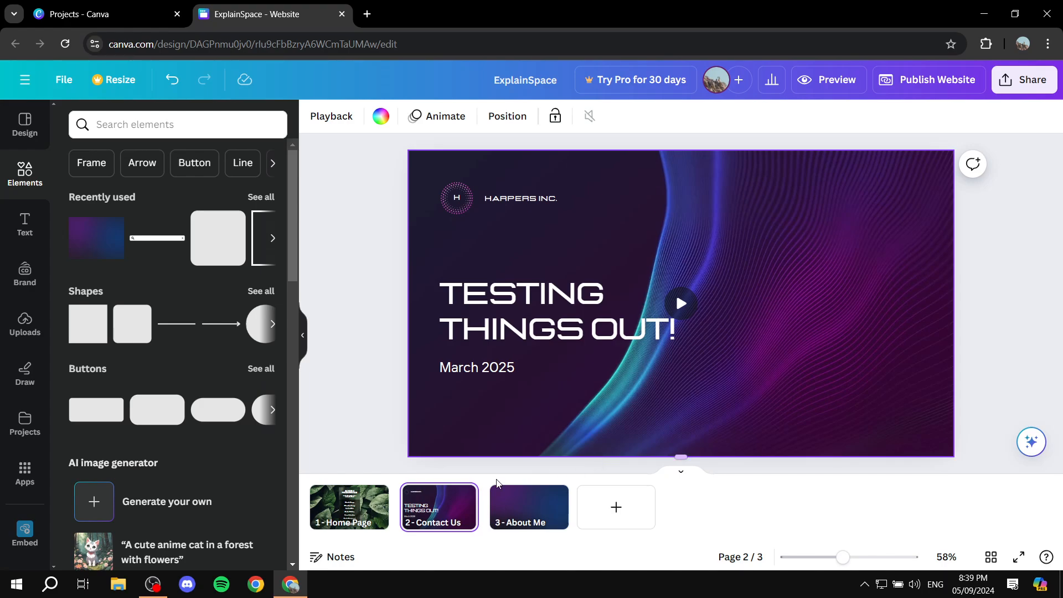
left_click(349, 505)
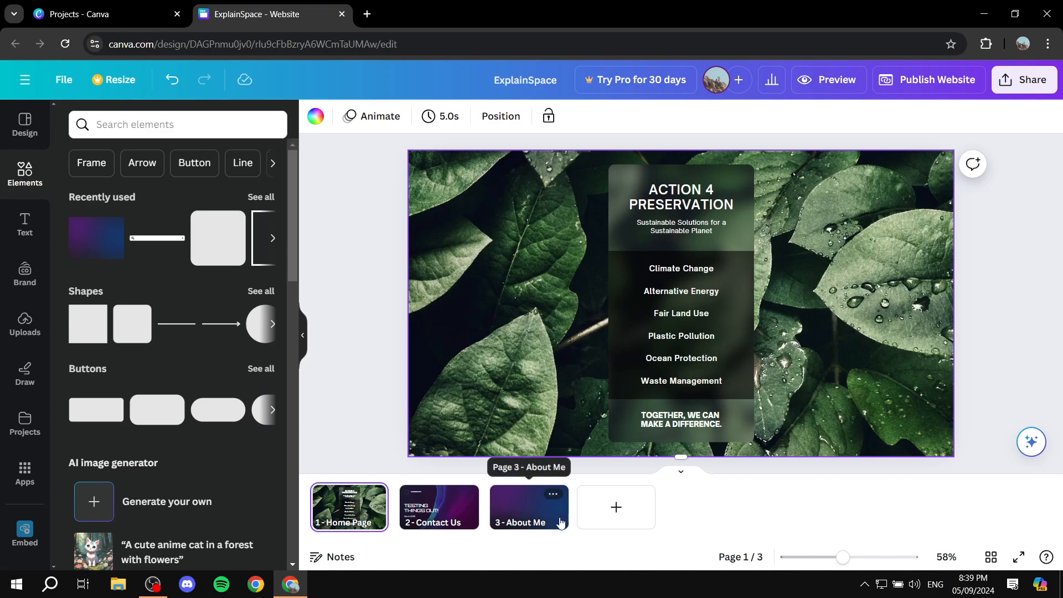
left_click(25, 223)
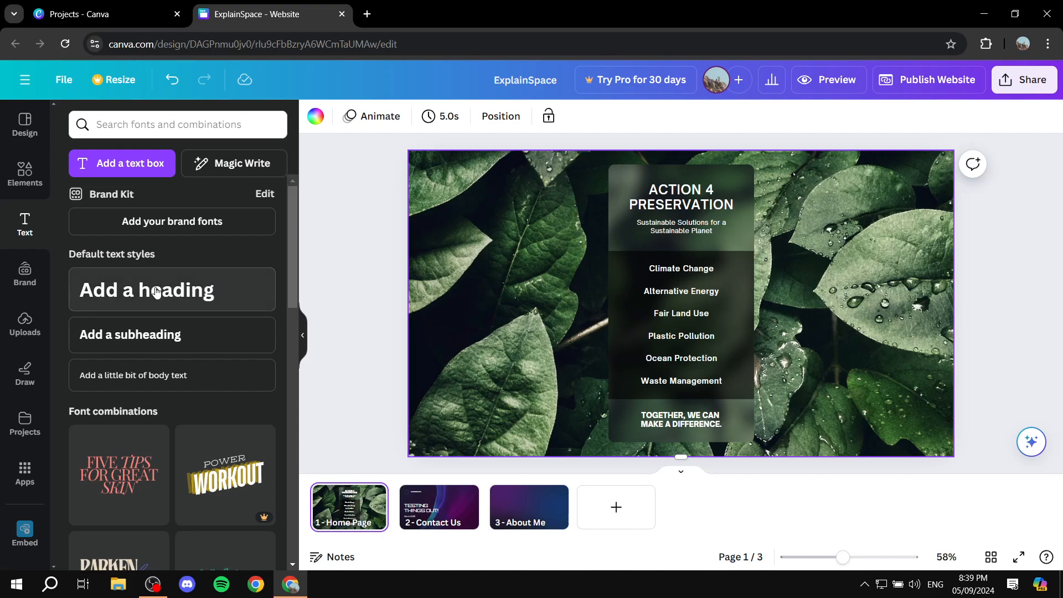
left_click(193, 335)
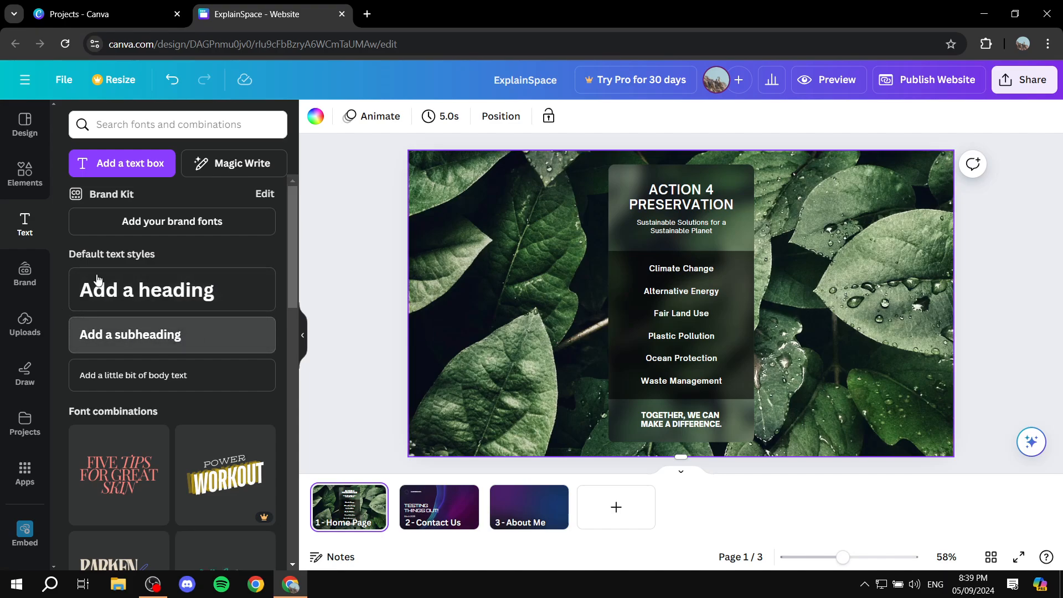
left_click(808, 303)
left_click_drag(702, 306, 504, 174)
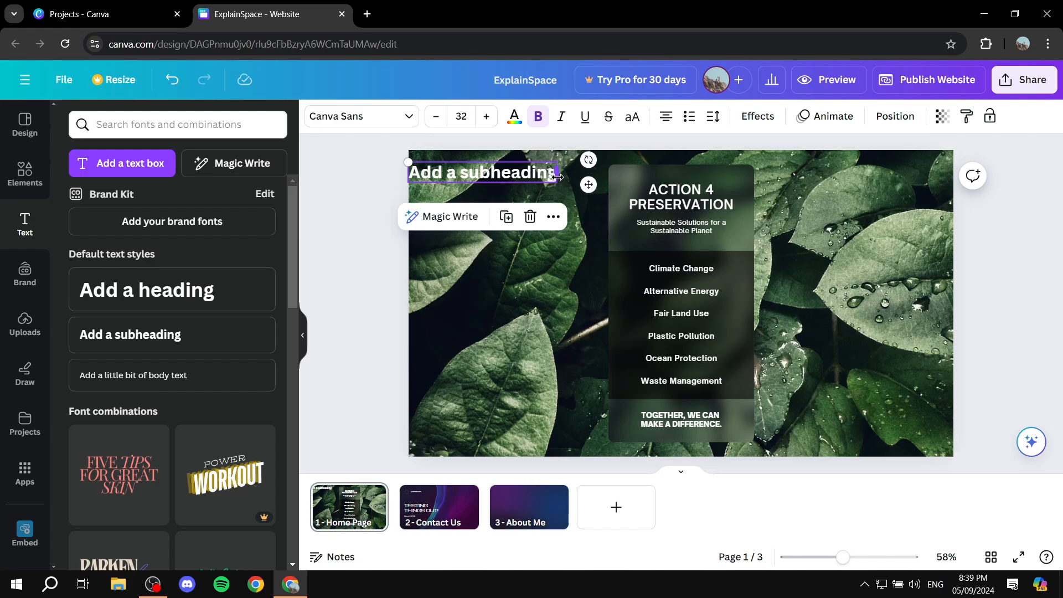
- Shrink the subheading to font size 18.2 and replace its text with "Home Page"
mouse_move(560, 172)
left_mouse_down()
mouse_move(532, 173)
mouse_move(561, 172)
left_mouse_up()
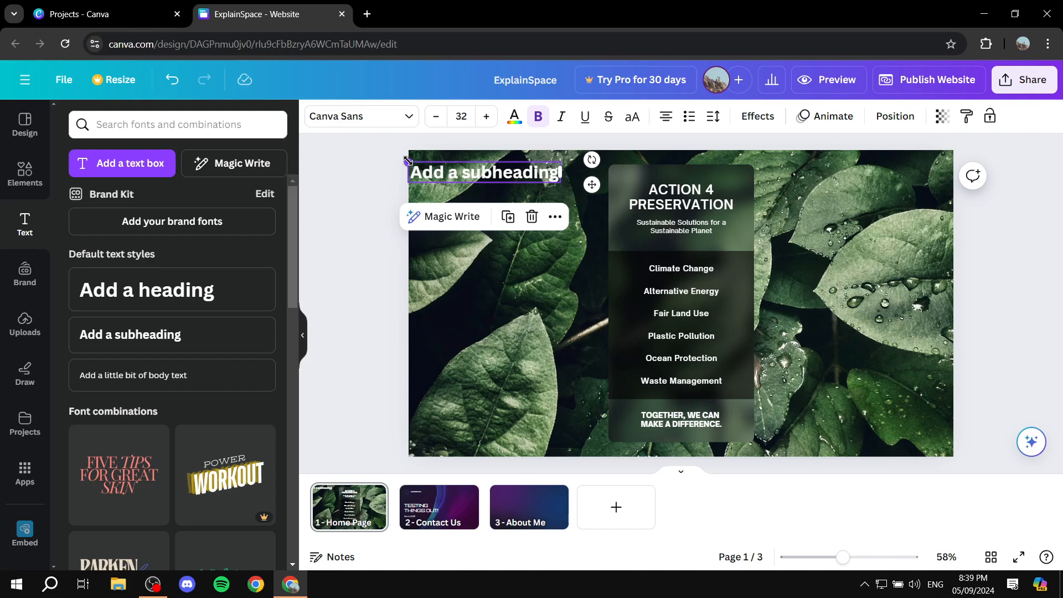
left_click_drag(408, 163, 452, 165)
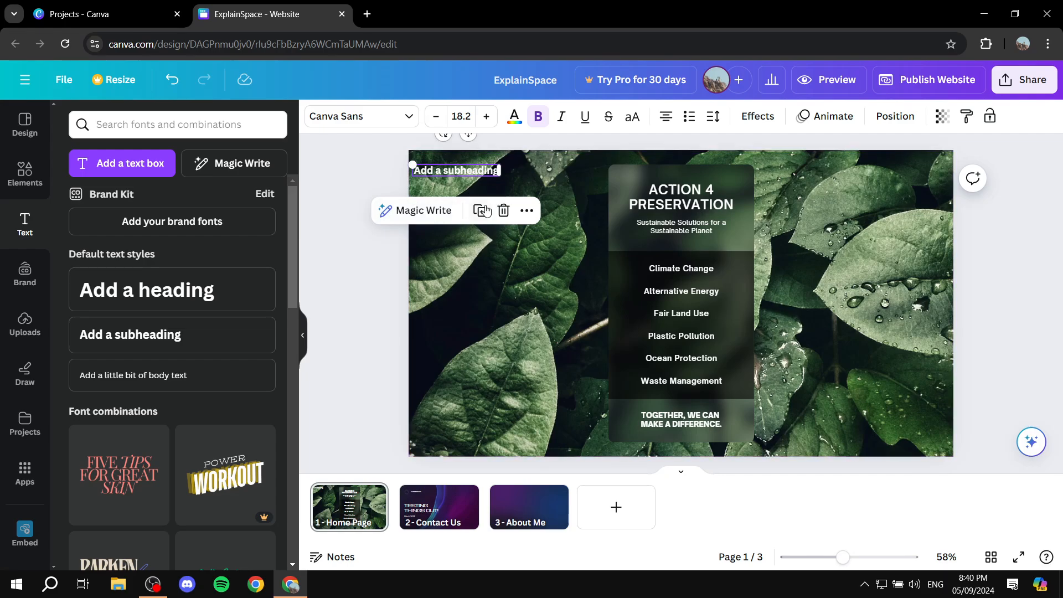
double_click(477, 173)
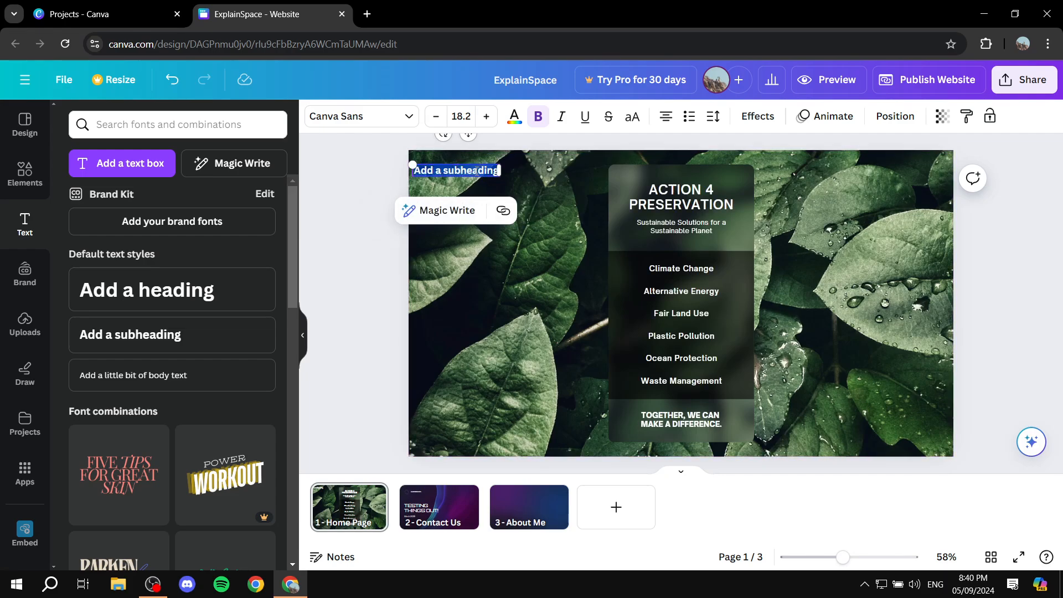
key("BackSpace")
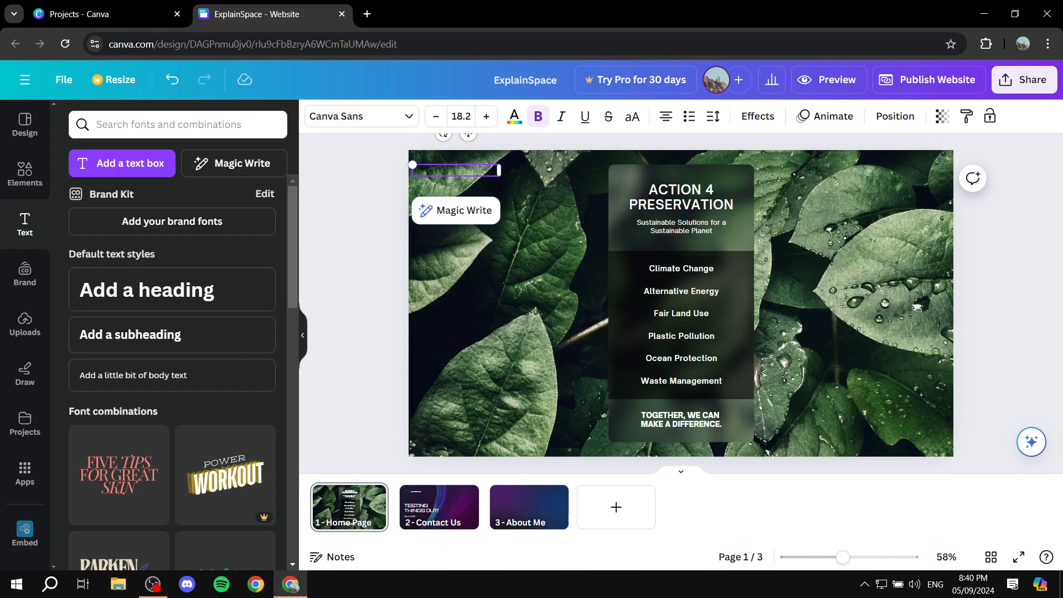
type("Home Page")
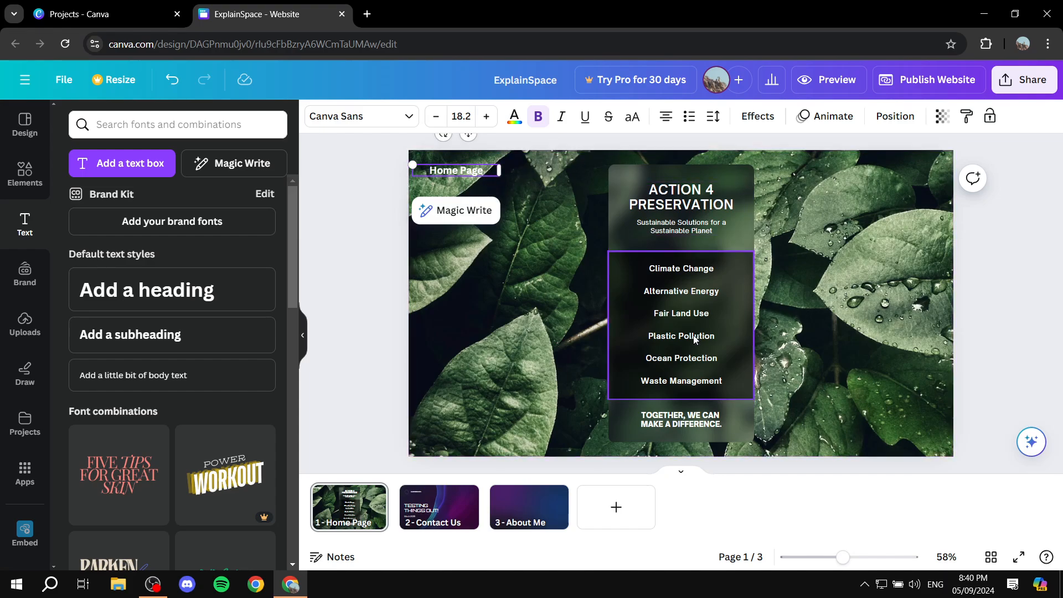
left_click(468, 190)
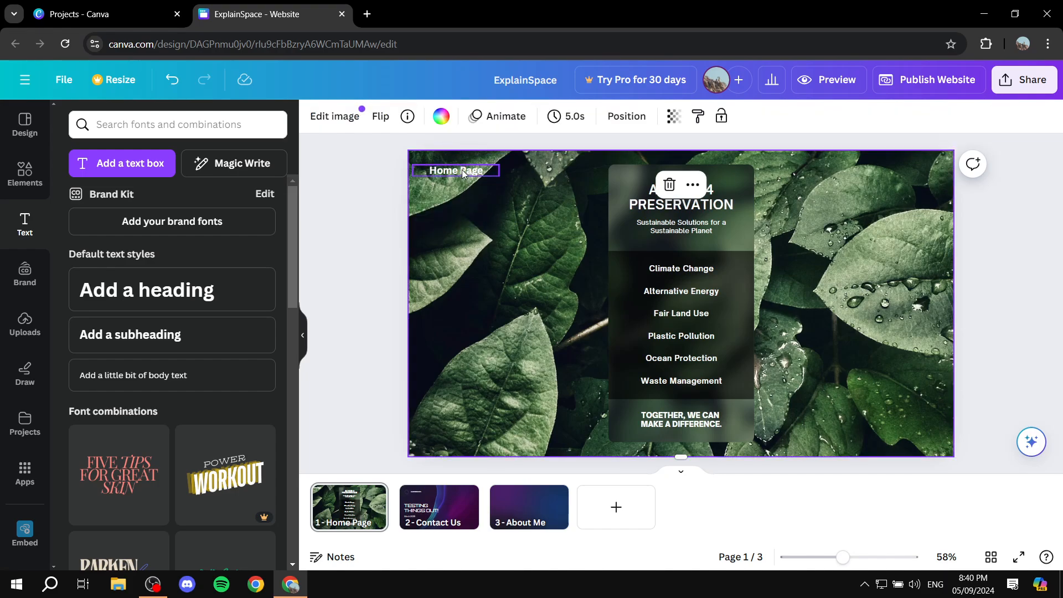
- Duplicate the "Home Page" text, place the copy directly beneath it and change the copy's text to "Contact Us"
left_click(490, 171)
right_click(493, 173)
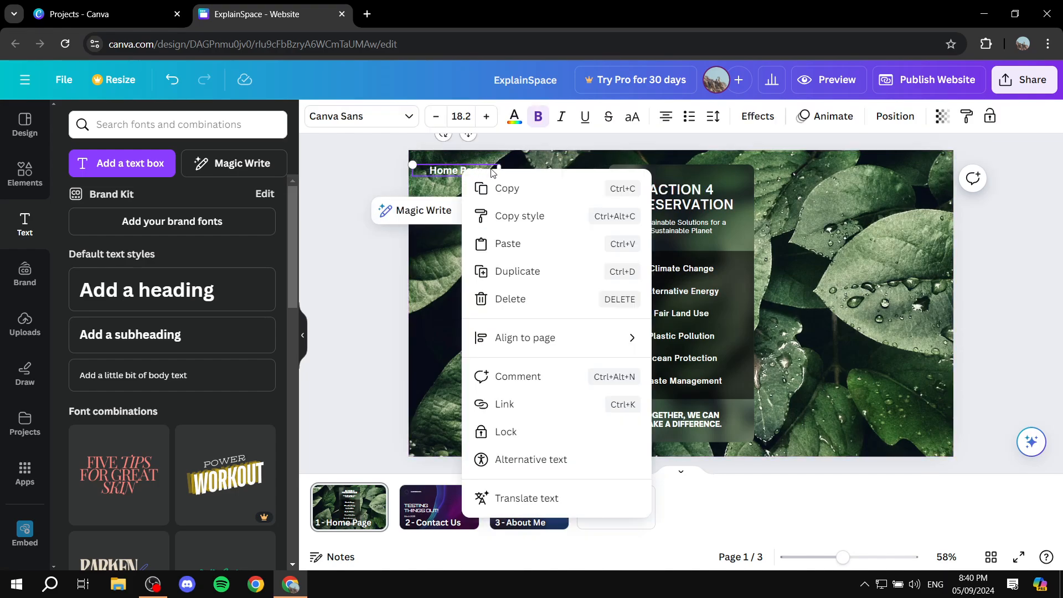
left_click(528, 277)
left_click_drag(483, 176, 480, 190)
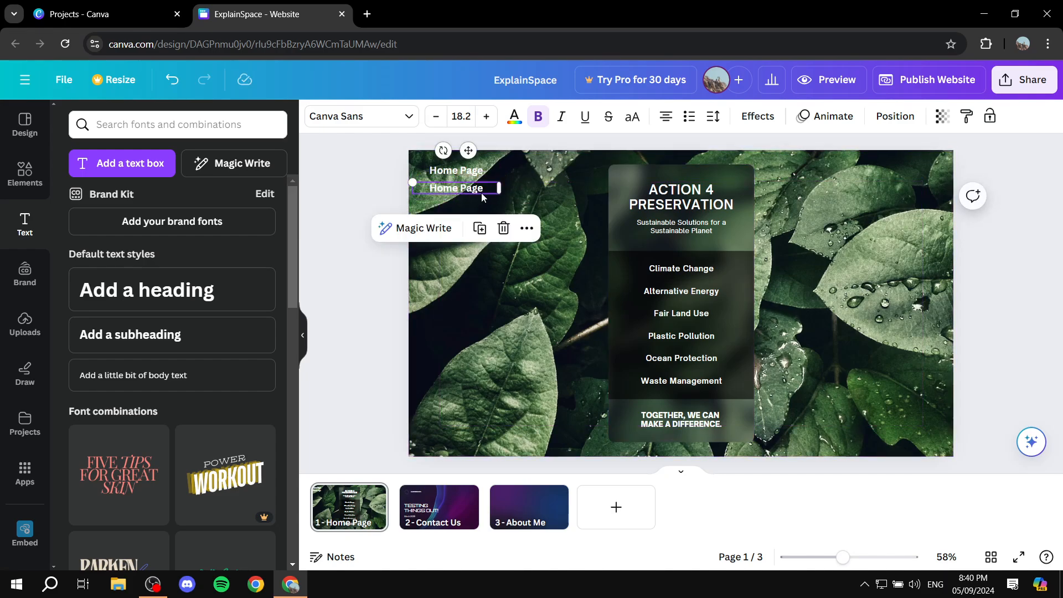
double_click(475, 190)
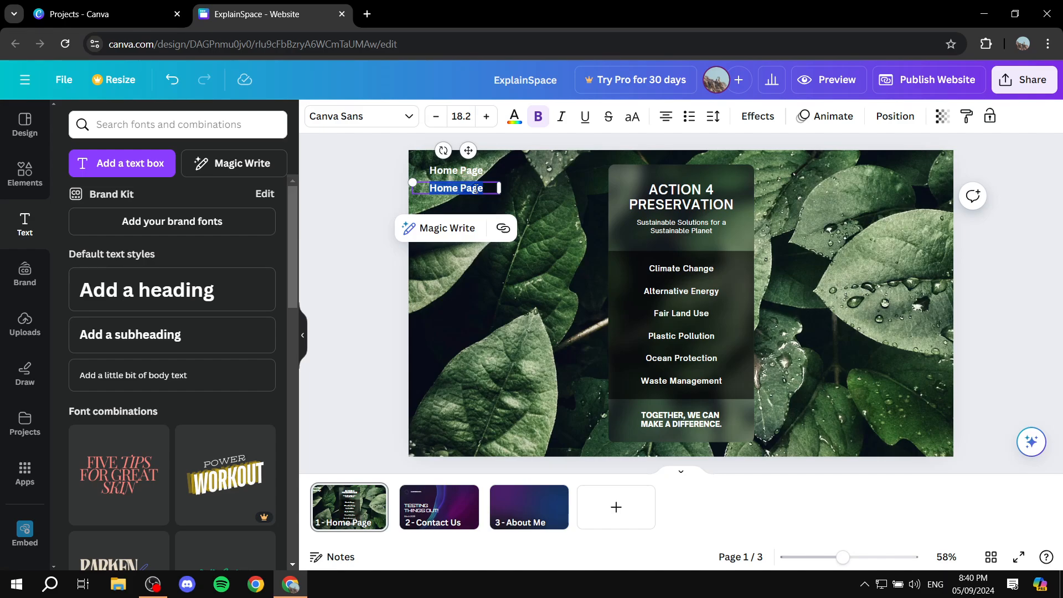
type("Contact a")
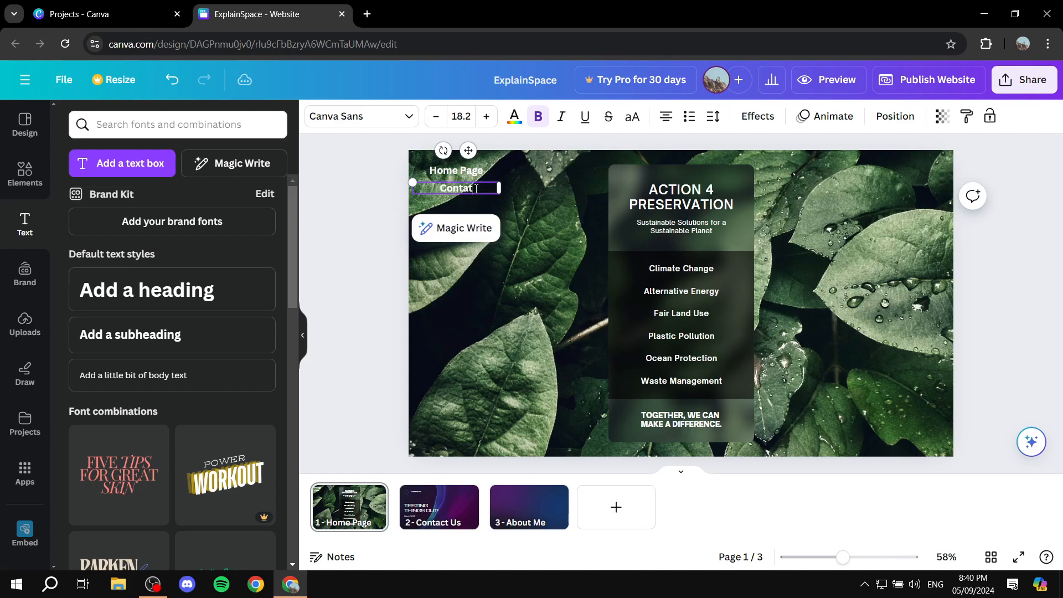
key("BackSpace")
key("BackSpace")
type("Us")
left_click(488, 202)
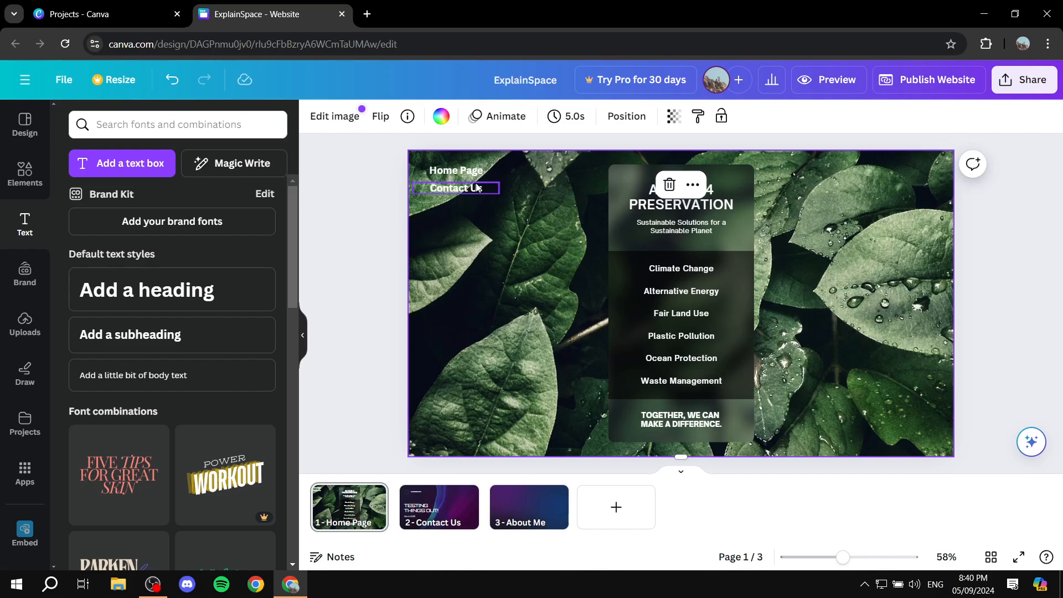
- Duplicate the "Contact Us" text, place the copy directly beneath it and change the copy's text to "About Me"
left_click(479, 187)
right_click(473, 186)
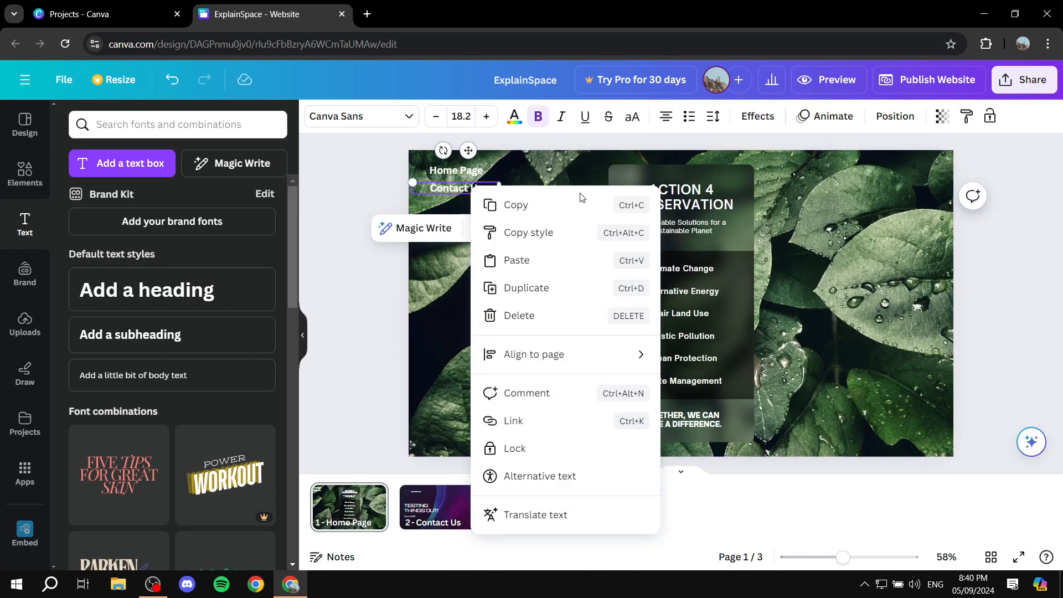
left_click(542, 270)
left_click_drag(487, 191, 482, 205)
double_click(482, 204)
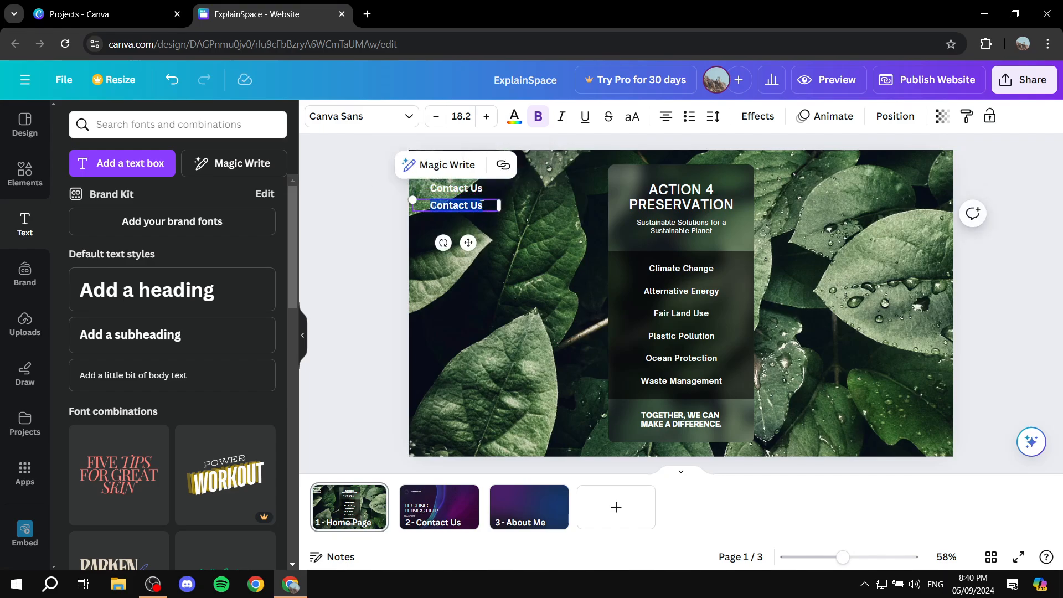
type("Ab")
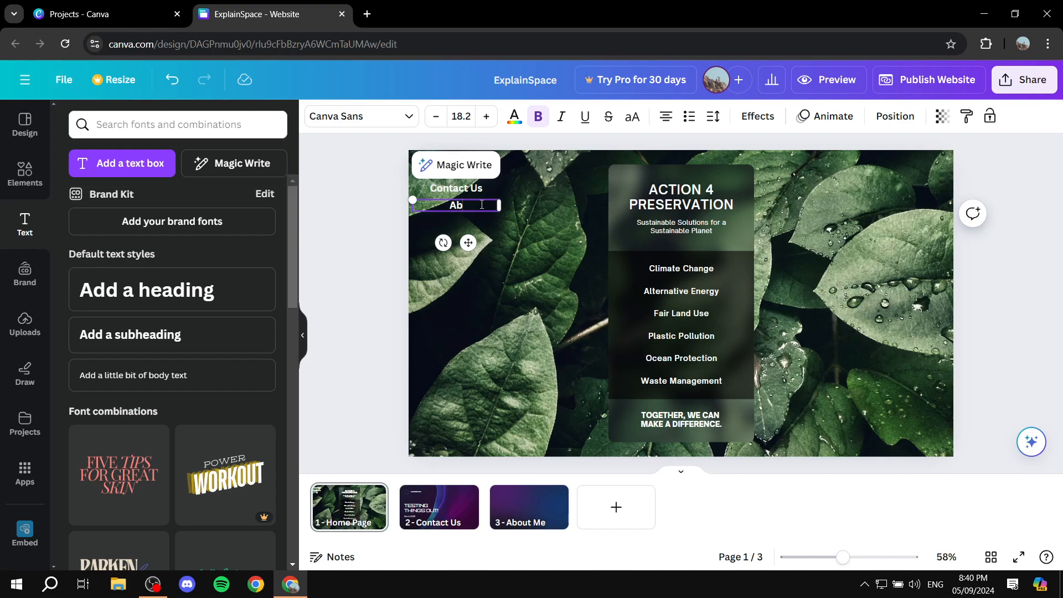
type("out Me")
left_click(477, 214)
left_click(477, 210)
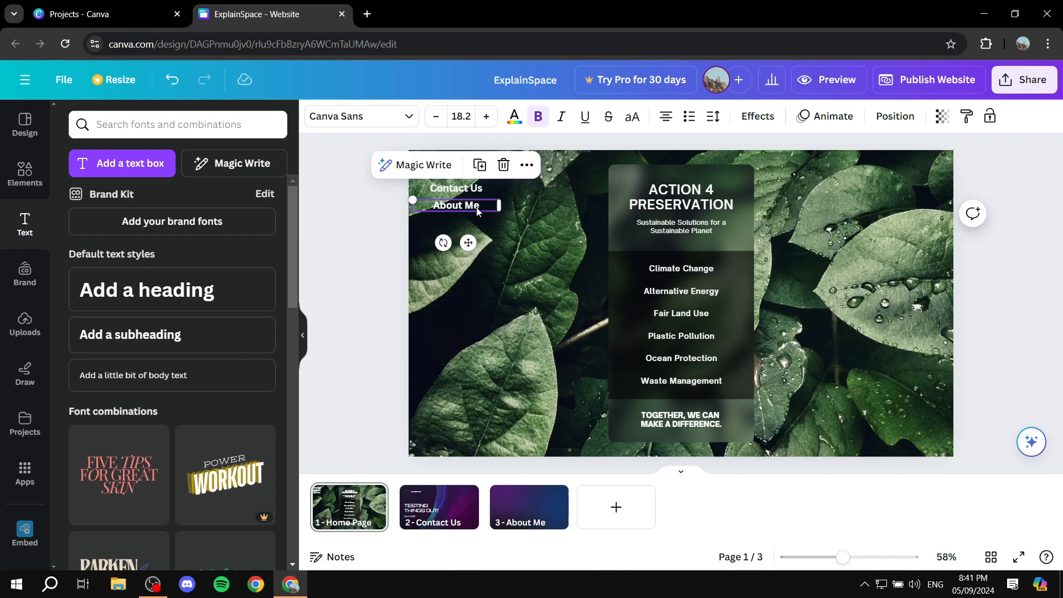
left_click_drag(476, 210, 477, 210)
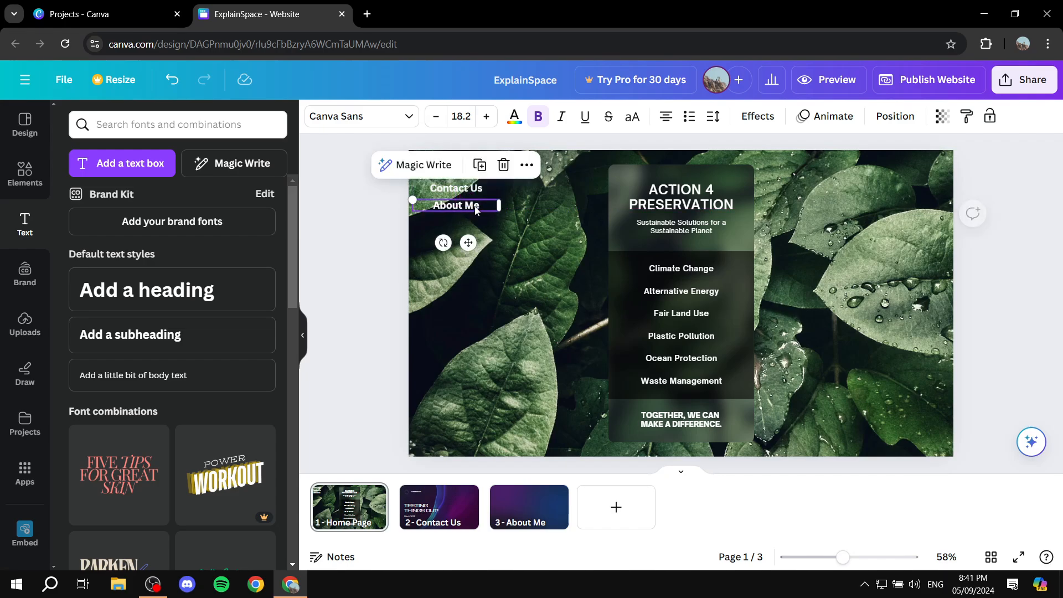
left_click(488, 222)
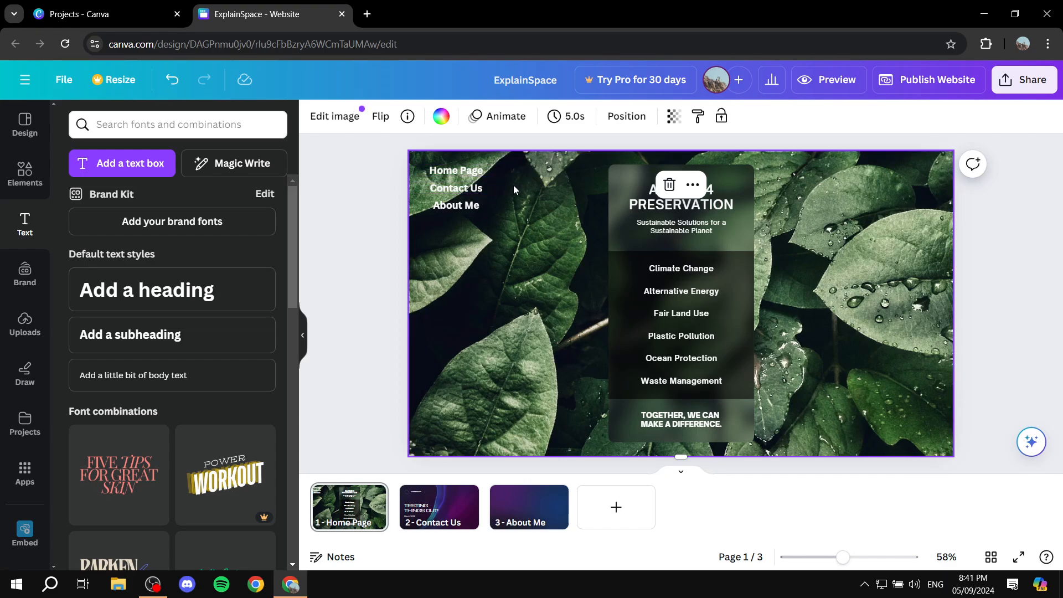
- Link the "Contact Us" label on the home page to the document page "2 - Contact Us"
left_click(467, 188)
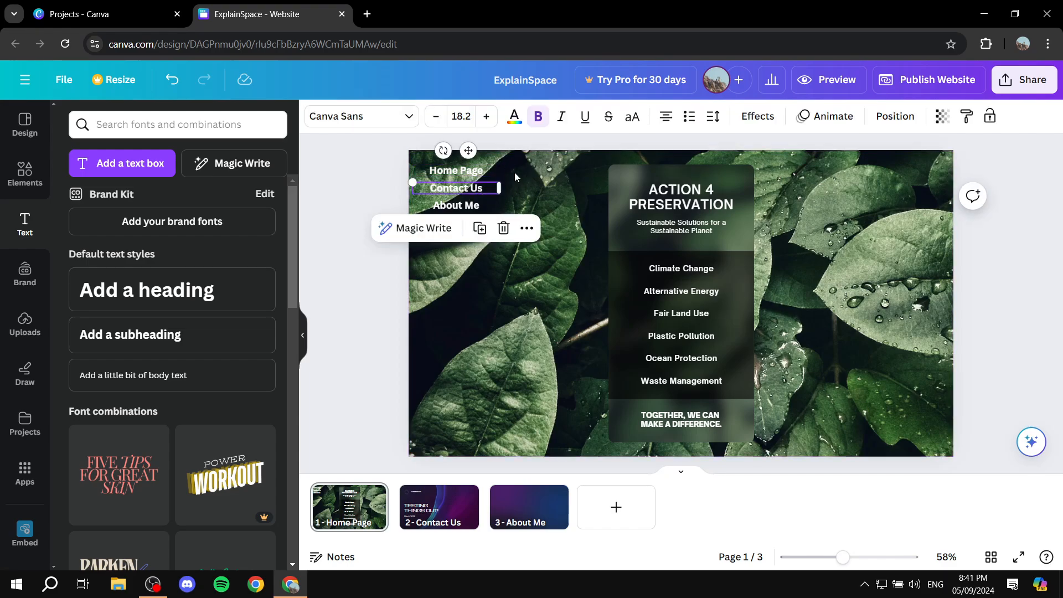
left_click(484, 186)
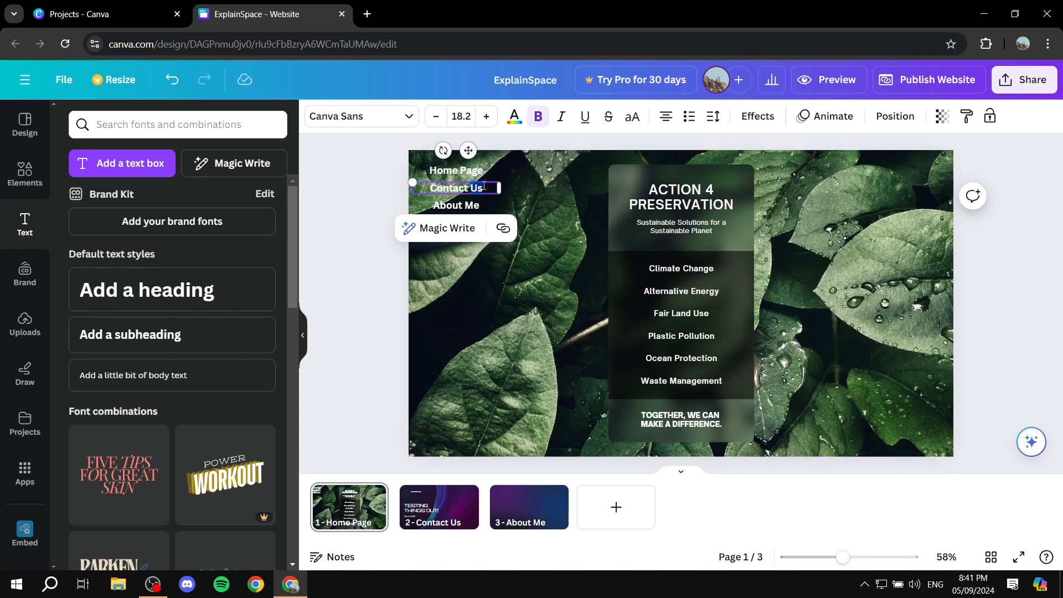
left_click(484, 186)
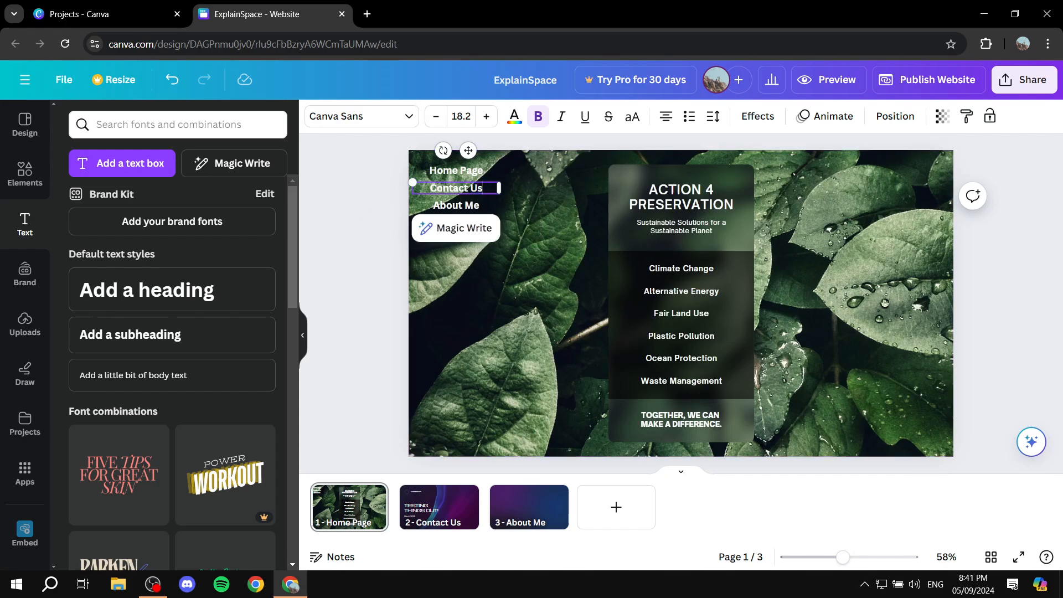
left_click_drag(431, 188, 485, 188)
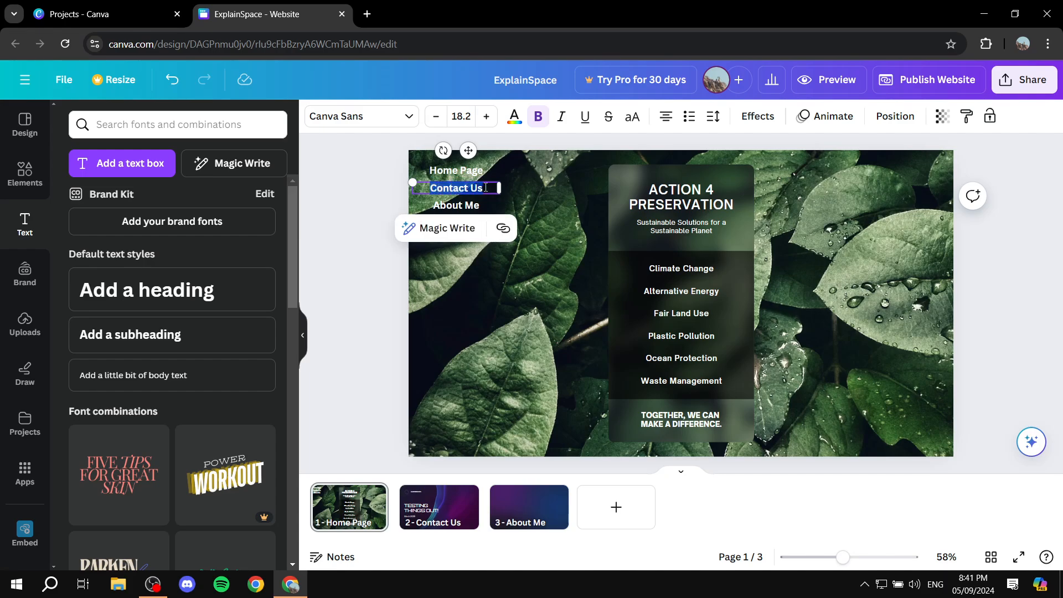
left_click(504, 229)
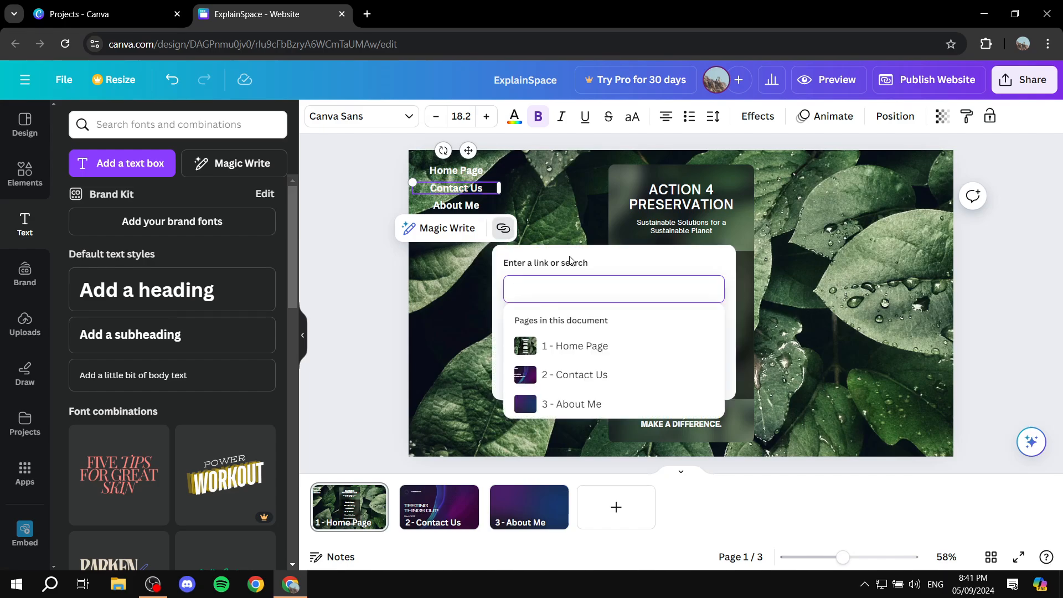
left_click(573, 377)
- Link the "Home Page" label to the document page "1 - Home Page", using the Link display mode
left_click(471, 173)
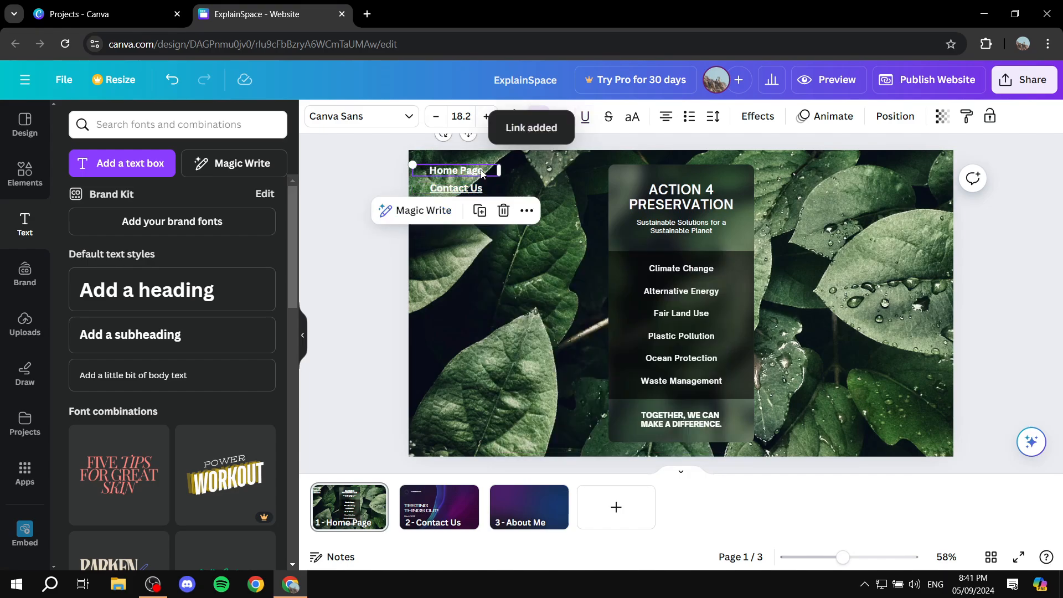
left_click_drag(481, 174, 438, 172)
key("ctrl+k")
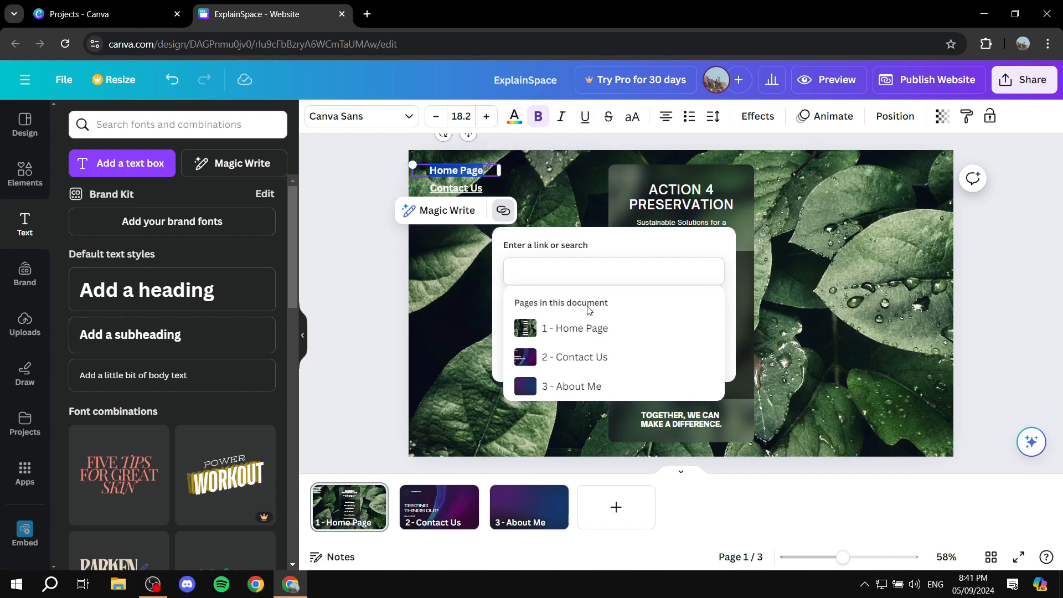
left_click(596, 332)
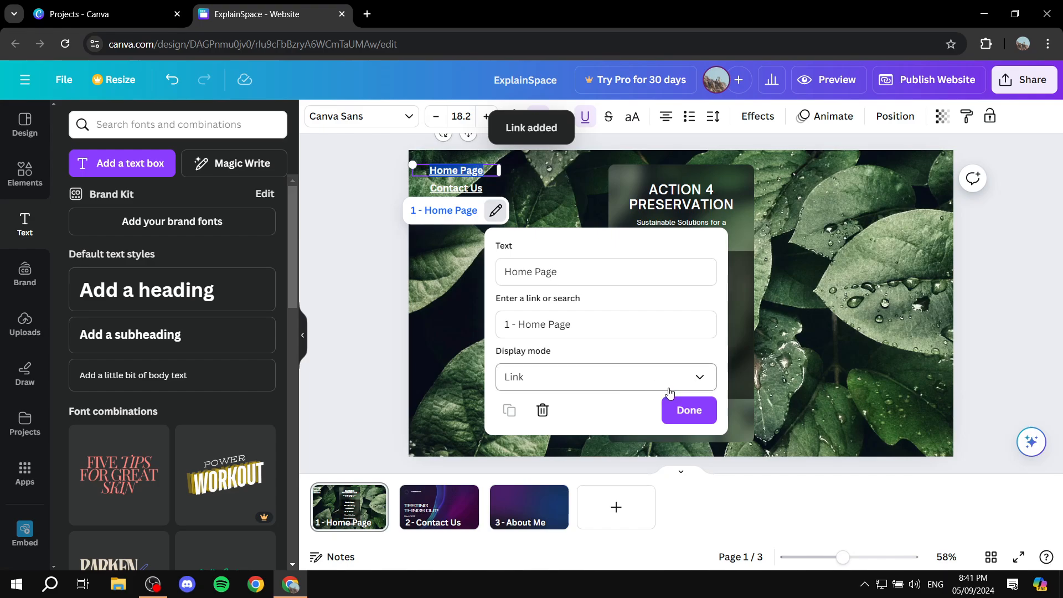
left_click(647, 372)
left_click(636, 377)
left_click(689, 410)
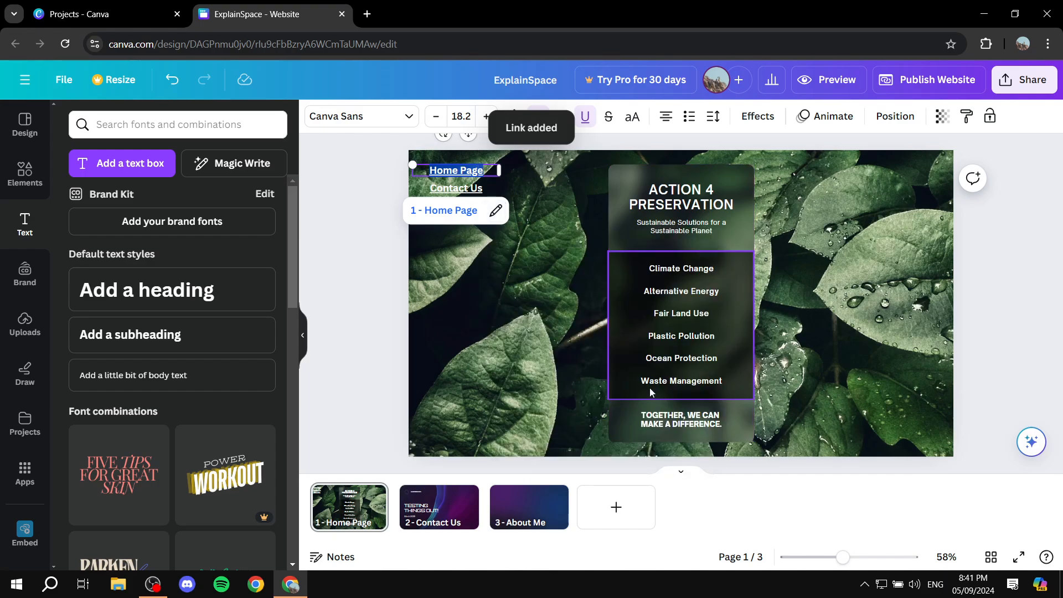
left_click(450, 255)
- Link the "About Me" label on the home page to the document page "3 - About Me"
left_click(469, 206)
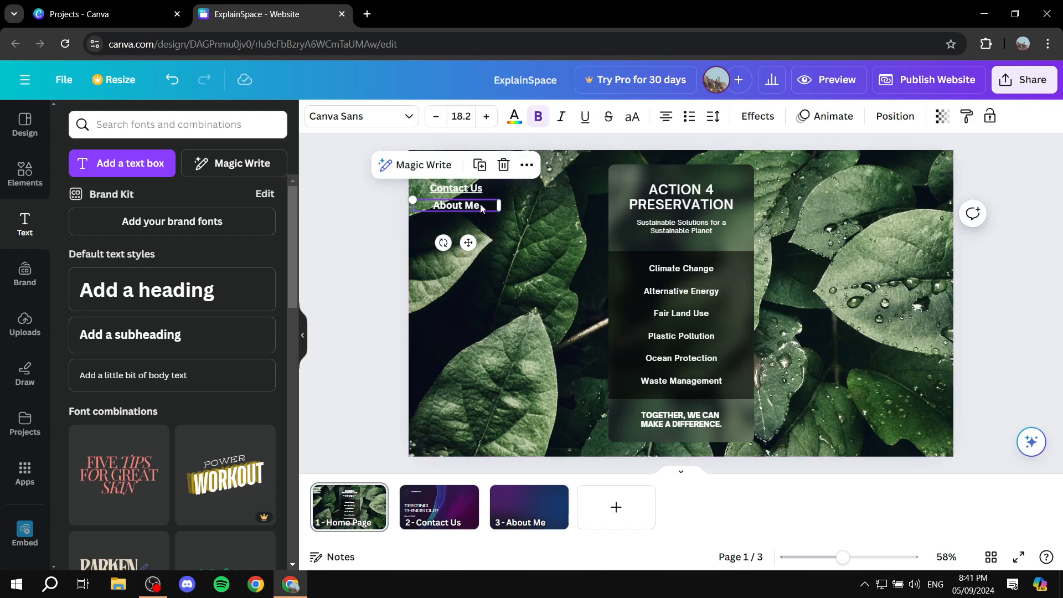
double_click(447, 210)
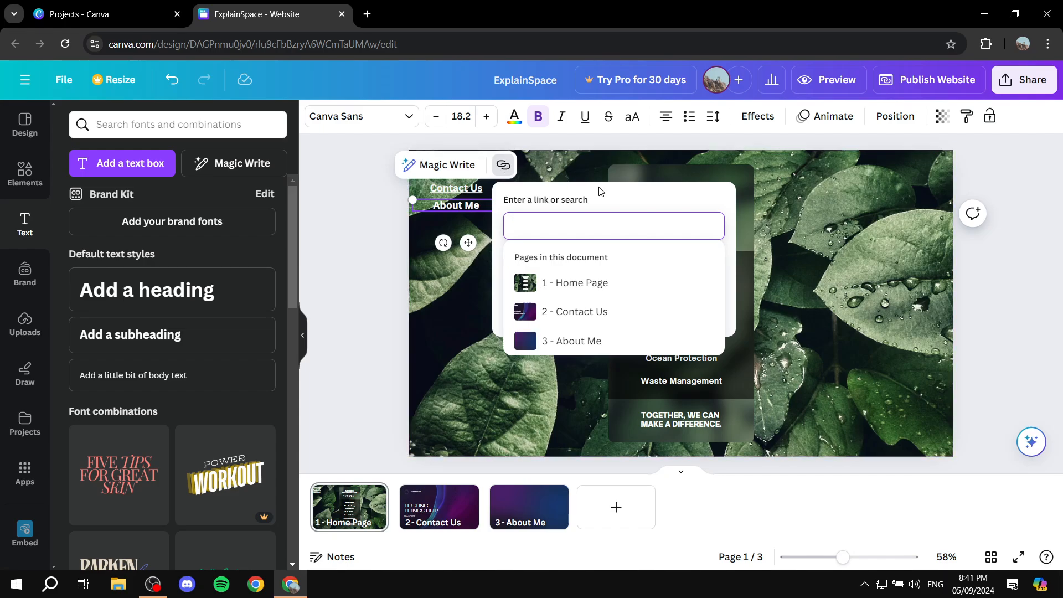
left_click(587, 341)
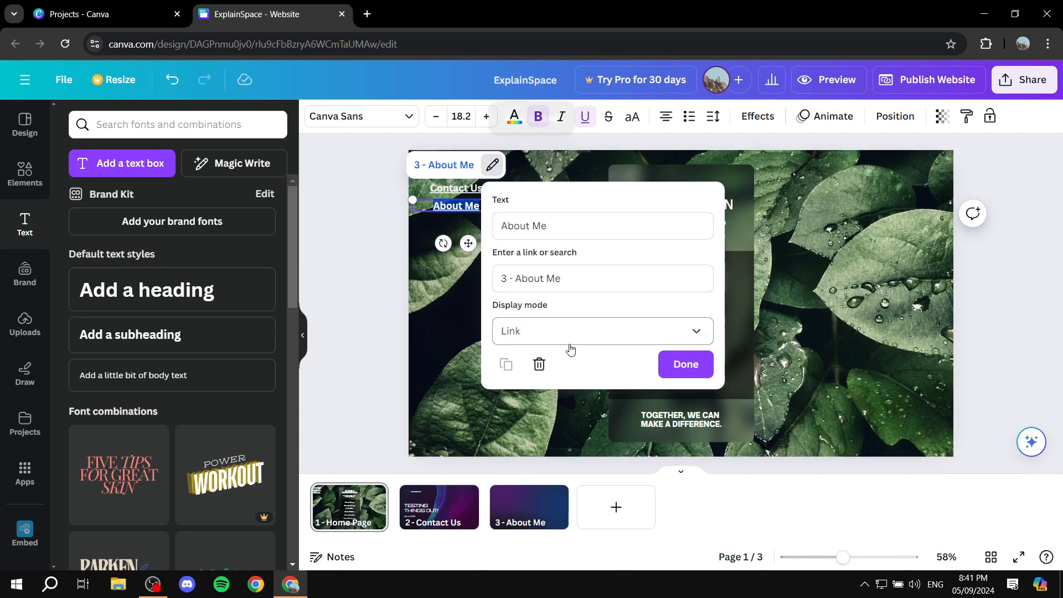
left_click(692, 362)
left_click(566, 250)
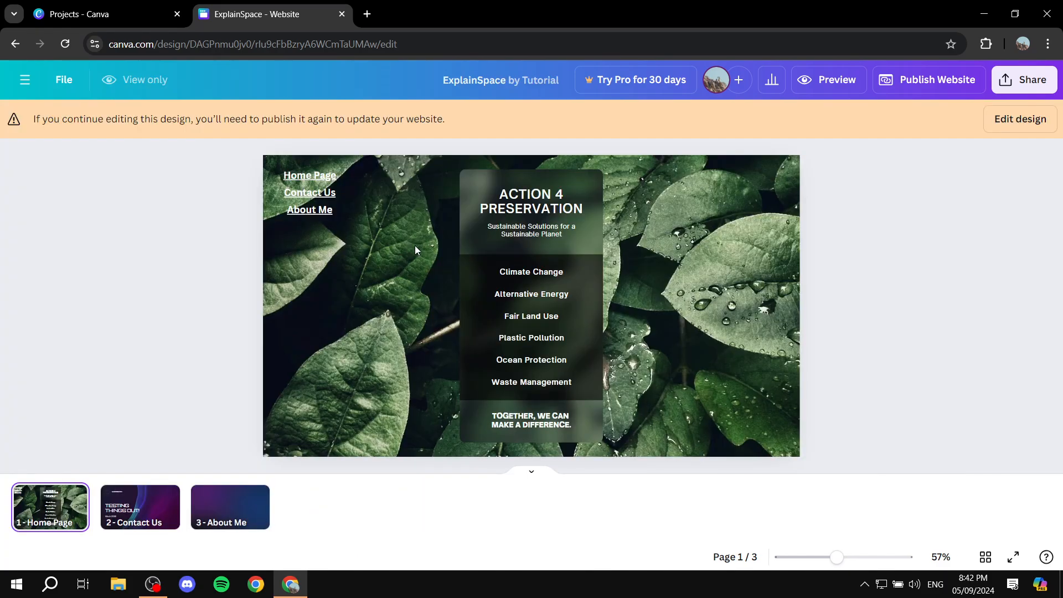
- Preview the website, test the "About Me" and "Contact Us" text links, and return to the design
left_click(822, 79)
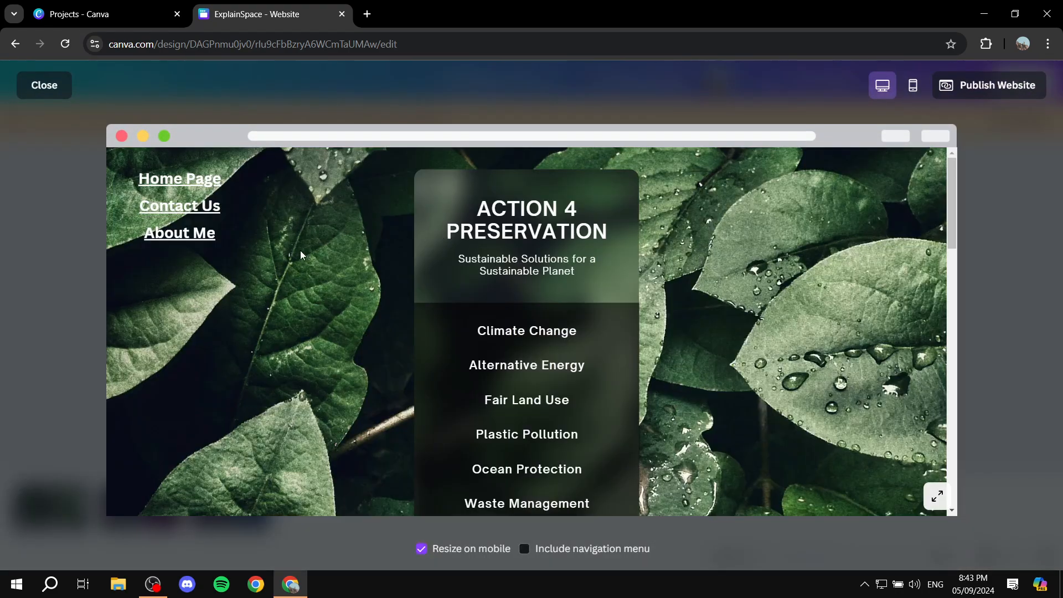
left_click(197, 231)
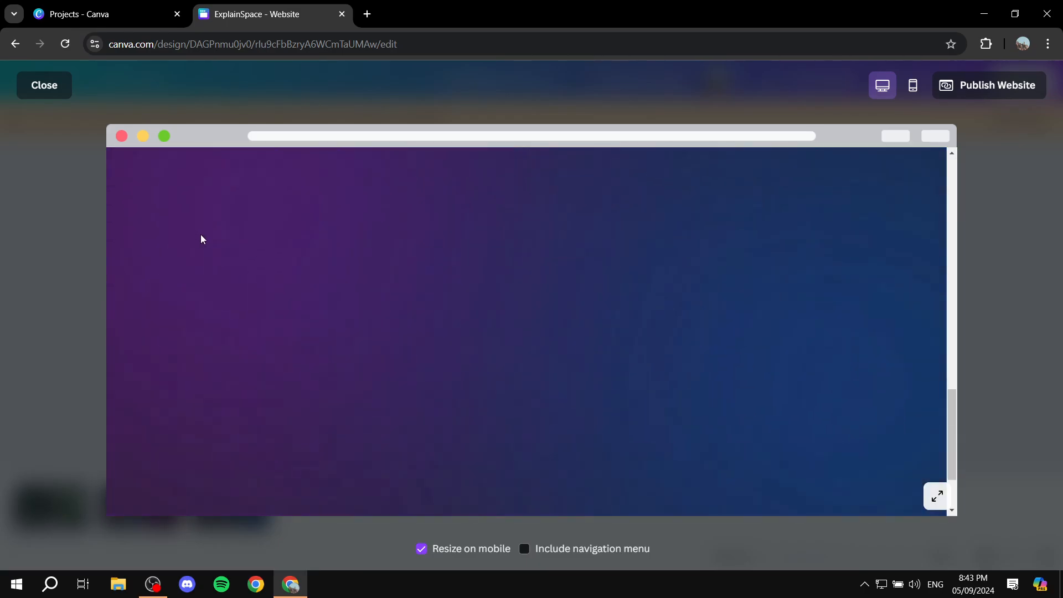
scroll(201, 235, "up", 15)
left_click(187, 209)
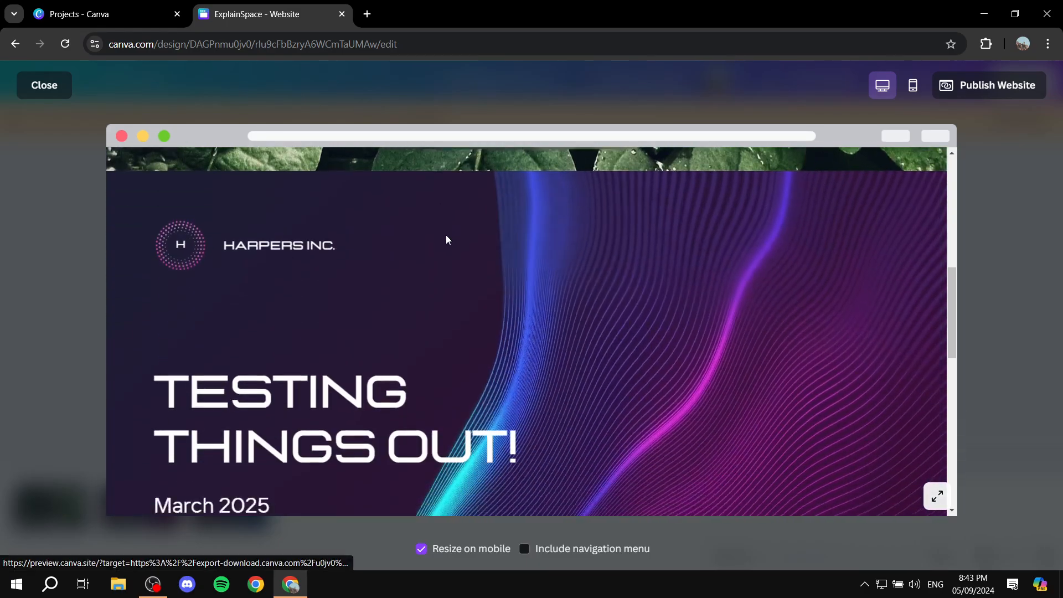
scroll(484, 277, "down", 5)
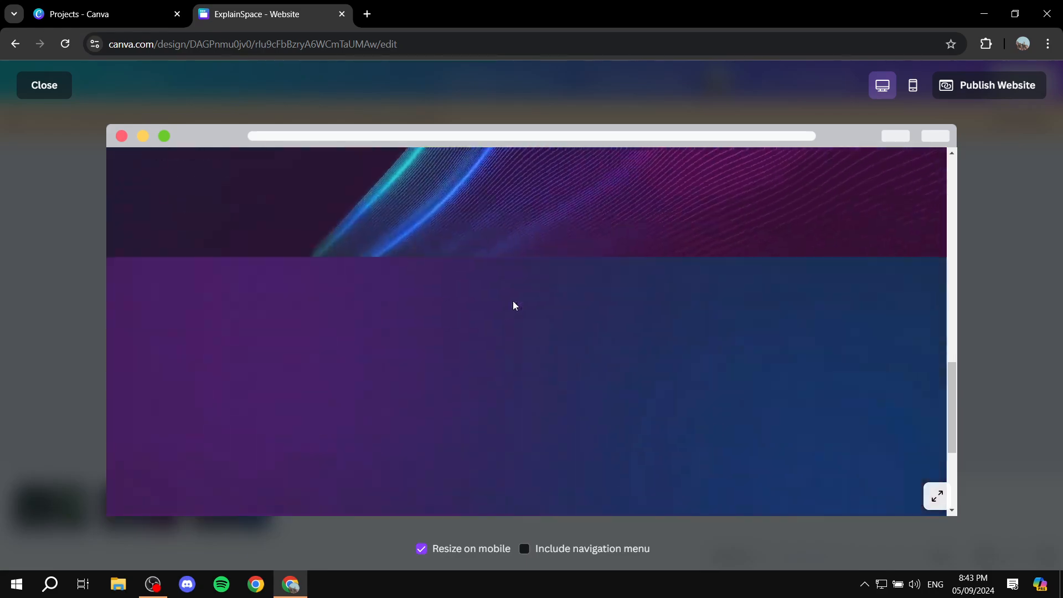
scroll(498, 307, "up", 10)
left_click(42, 87)
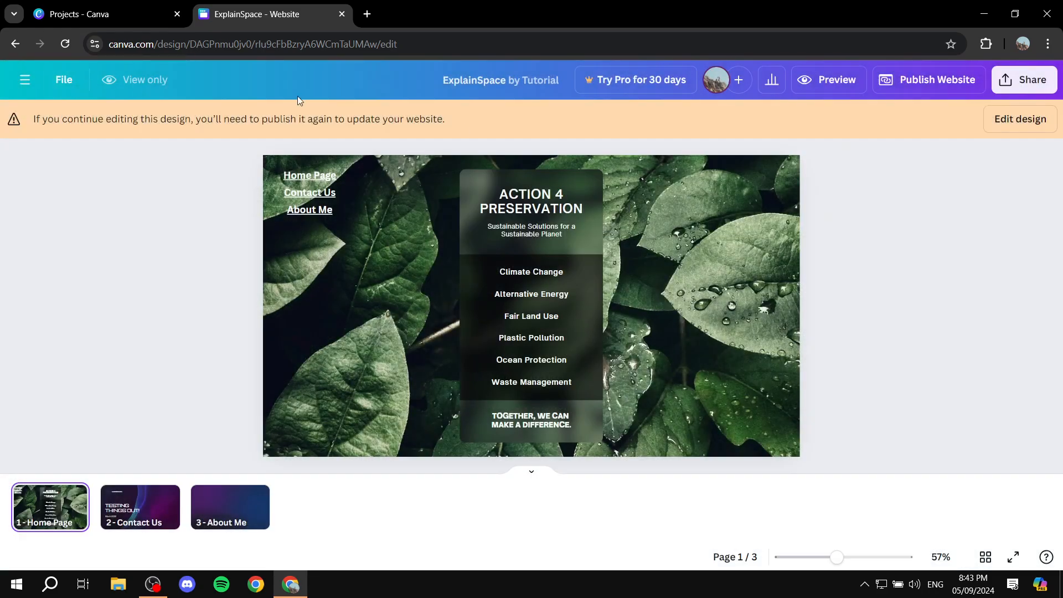
- Reopen the published design for editing and delete the three linked text labels from the home page
left_click(1020, 119)
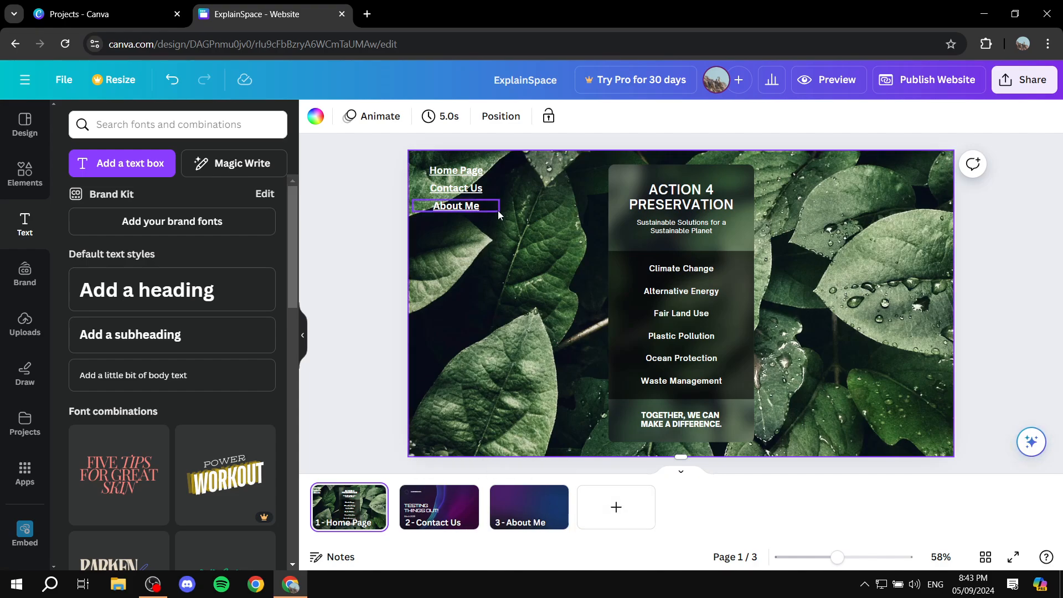
left_click_drag(505, 212, 436, 166)
key("Delete")
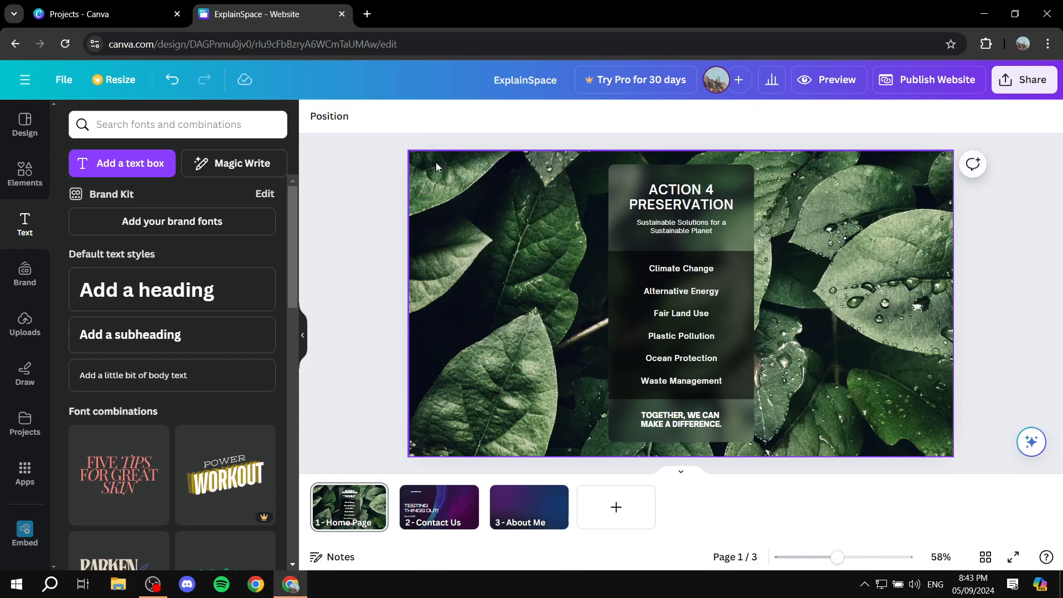
- Include the navigation menu in the website's publishing options and republish the website
left_click(936, 81)
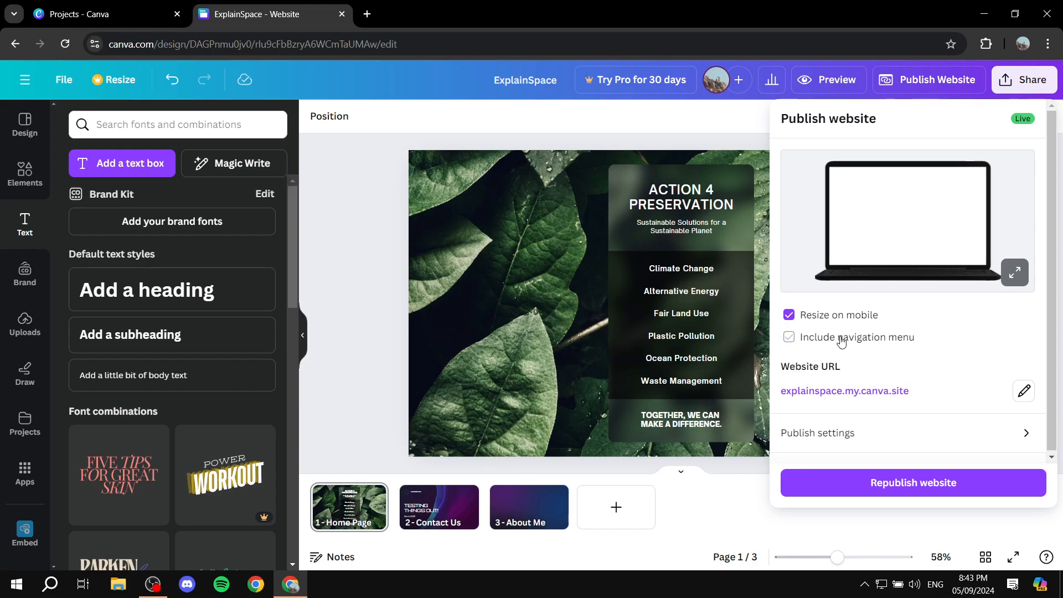
left_click(889, 342)
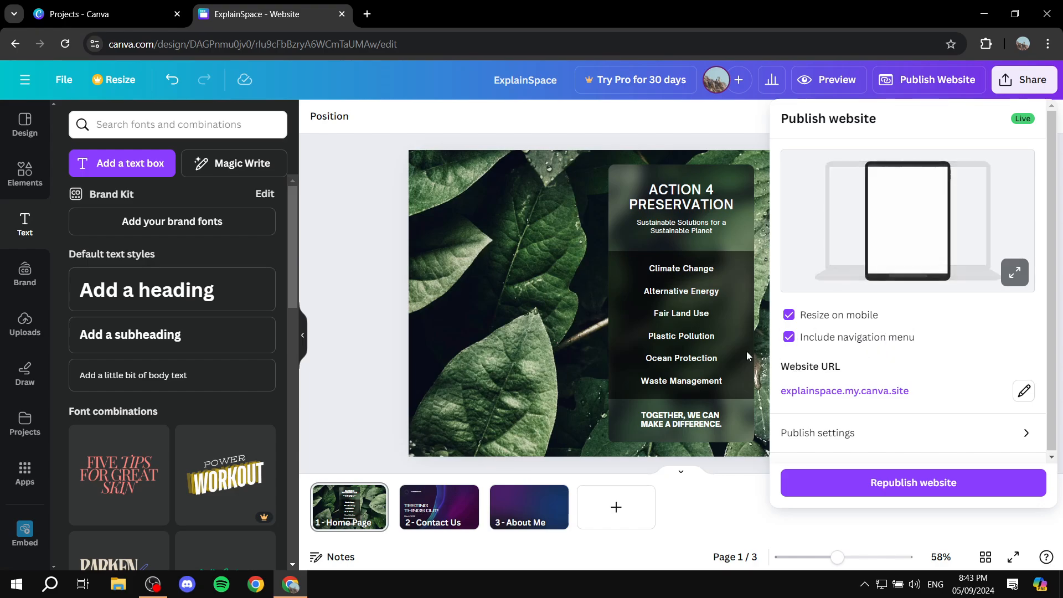
left_click(939, 482)
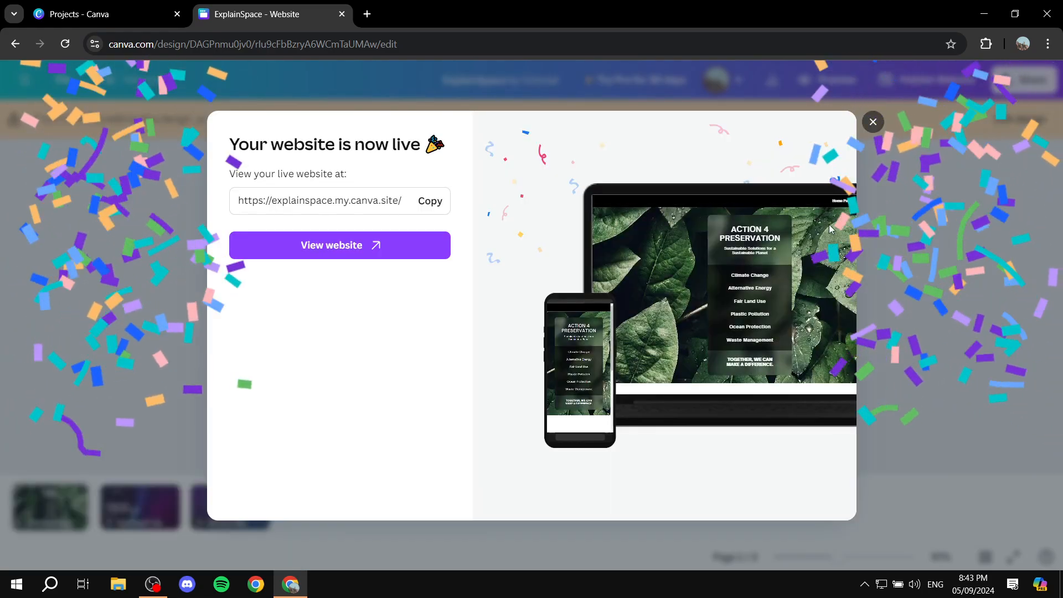
left_click(873, 120)
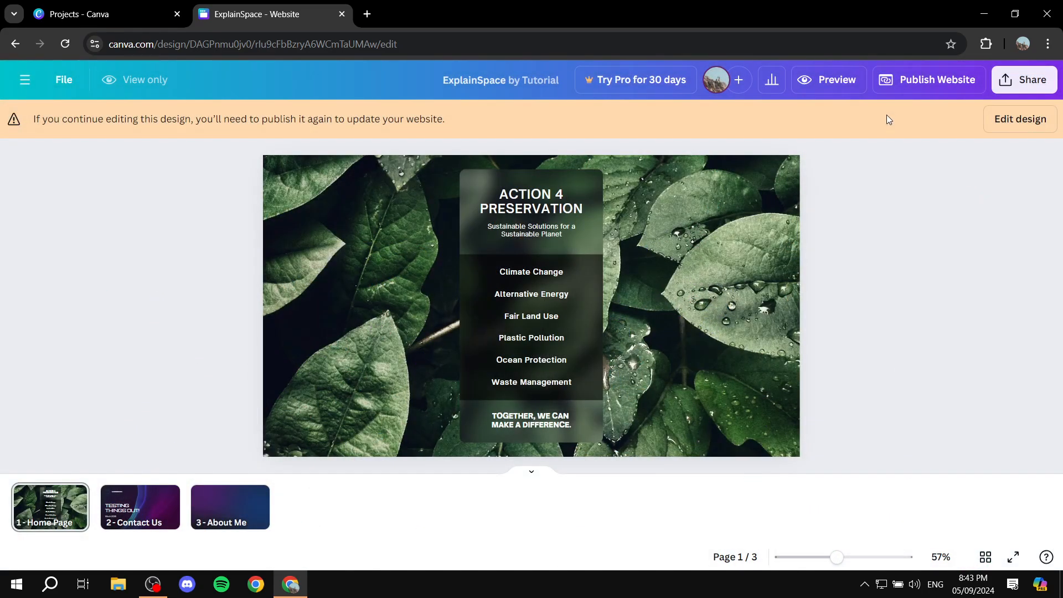
- Preview the website, test the navigation menu's "Contact Us" and "Home Page" entries, and close the preview
left_click(842, 79)
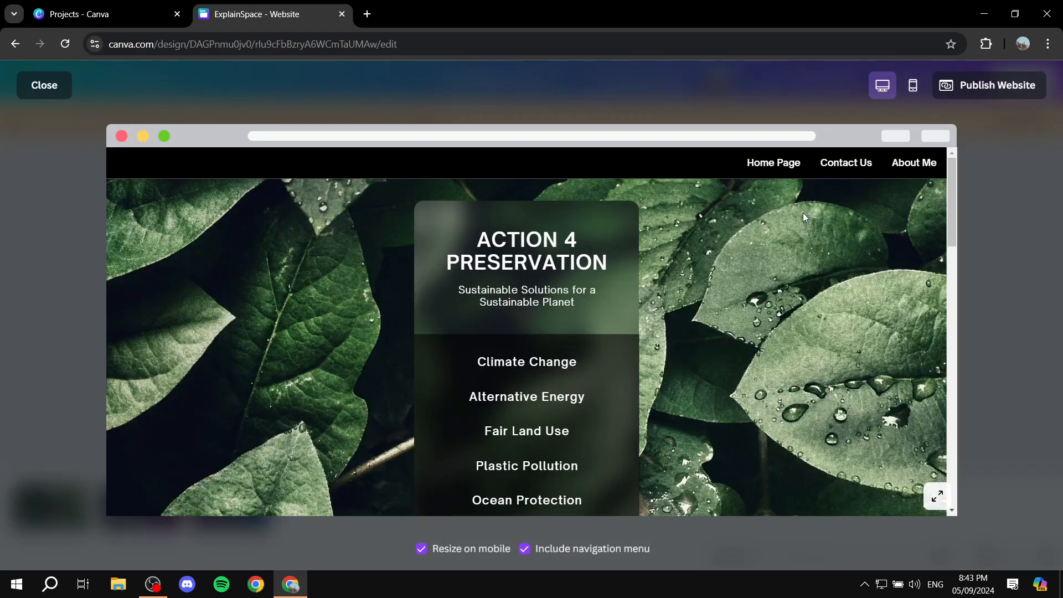
left_click(852, 164)
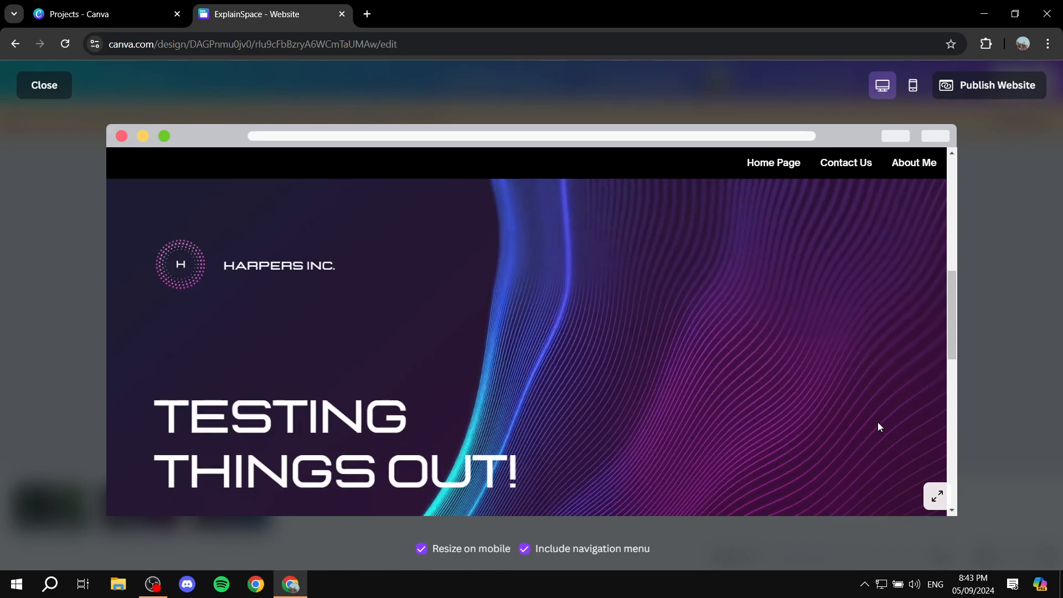
left_click(773, 166)
left_click(67, 86)
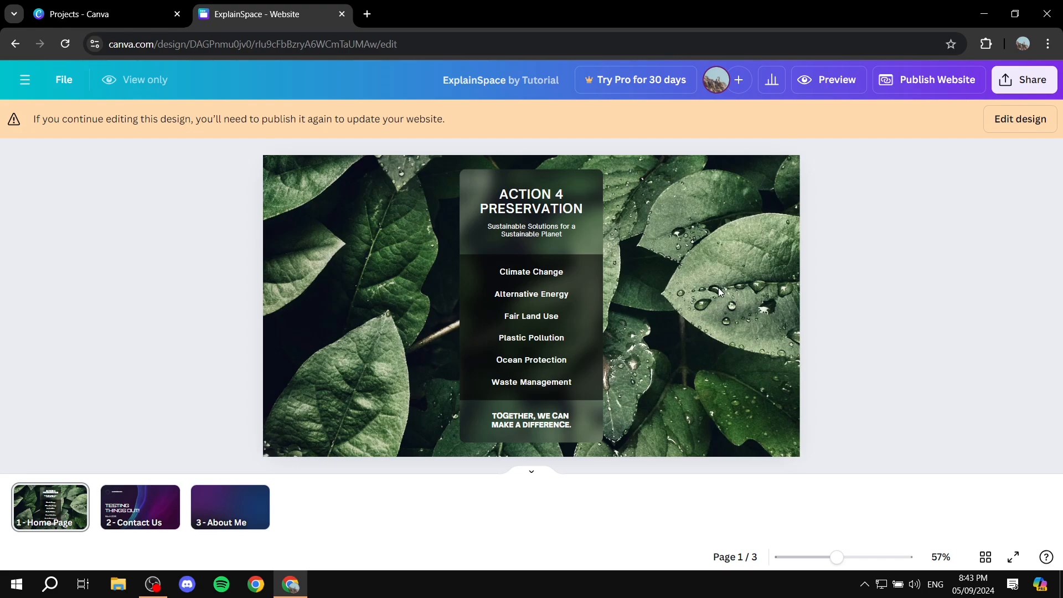